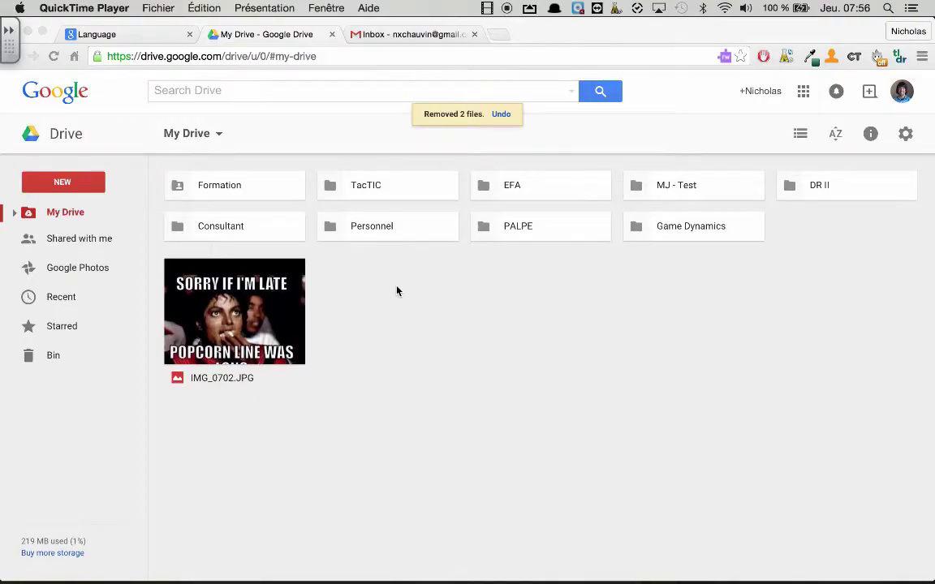
# - From Google Drive's New > More menu, create a blank Google Form
pyautogui.click(60, 183)
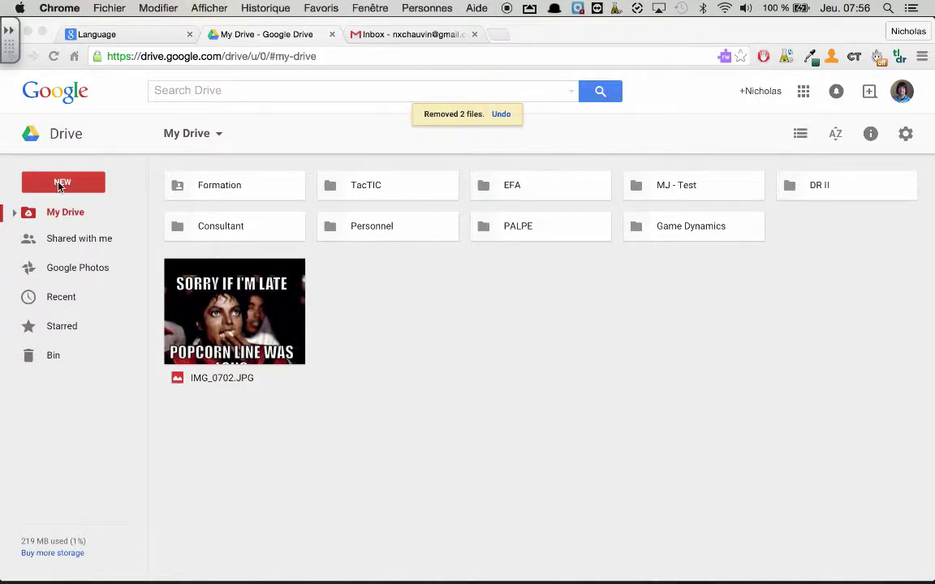
pyautogui.click(59, 185)
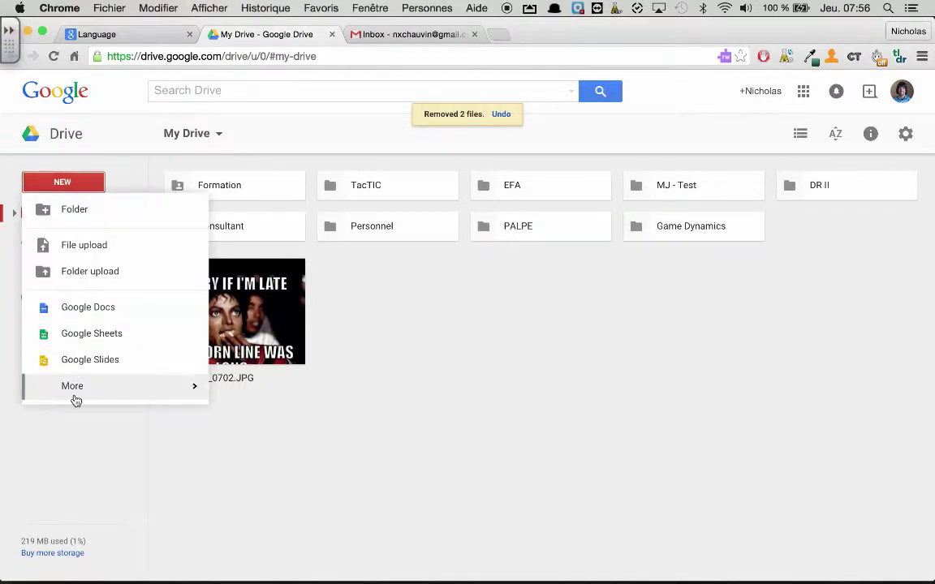
pyautogui.moveTo(82, 395)
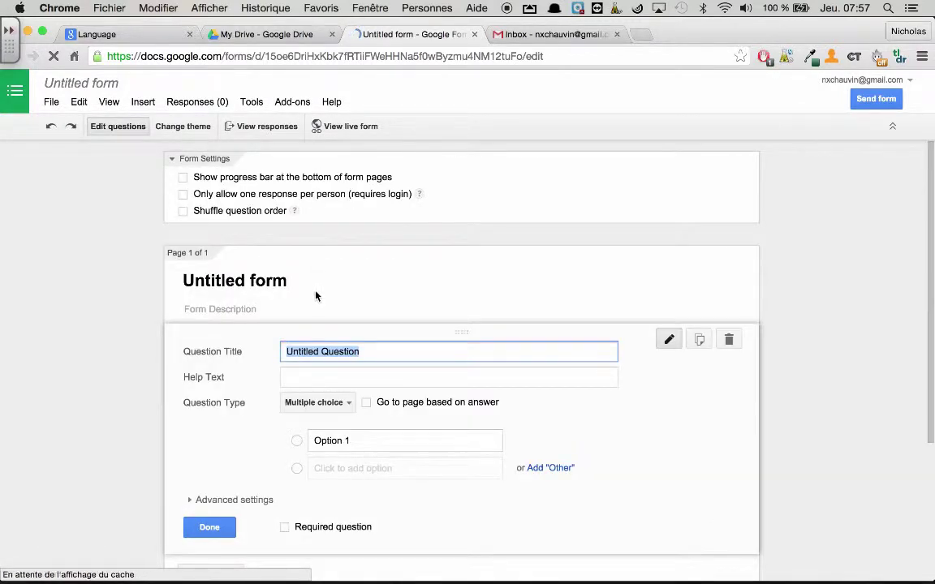
# - Rename the untitled form to 'Incident Report Form +'
pyautogui.click(101, 89)
pyautogui.press('BackSpace')
pyautogui.write('In')
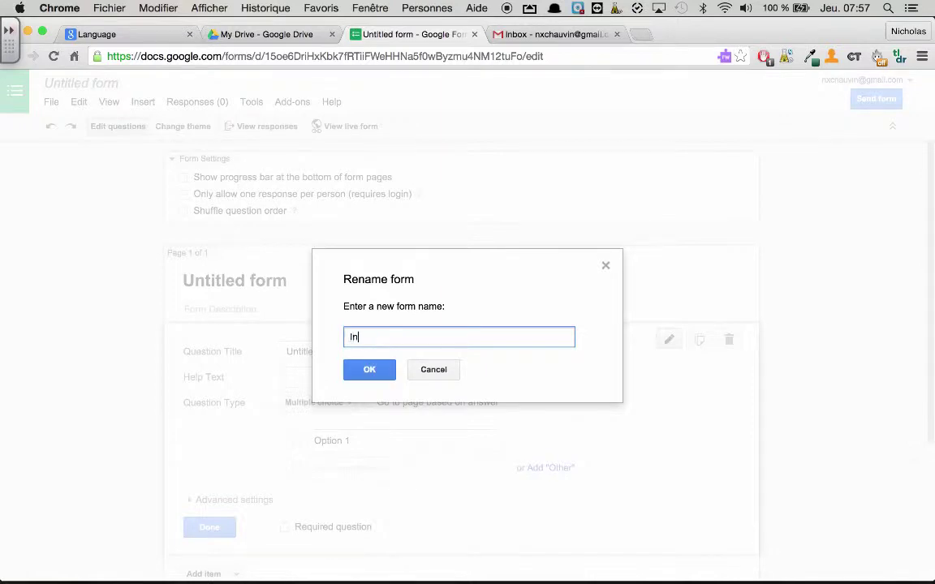
pyautogui.write('cident Repo')
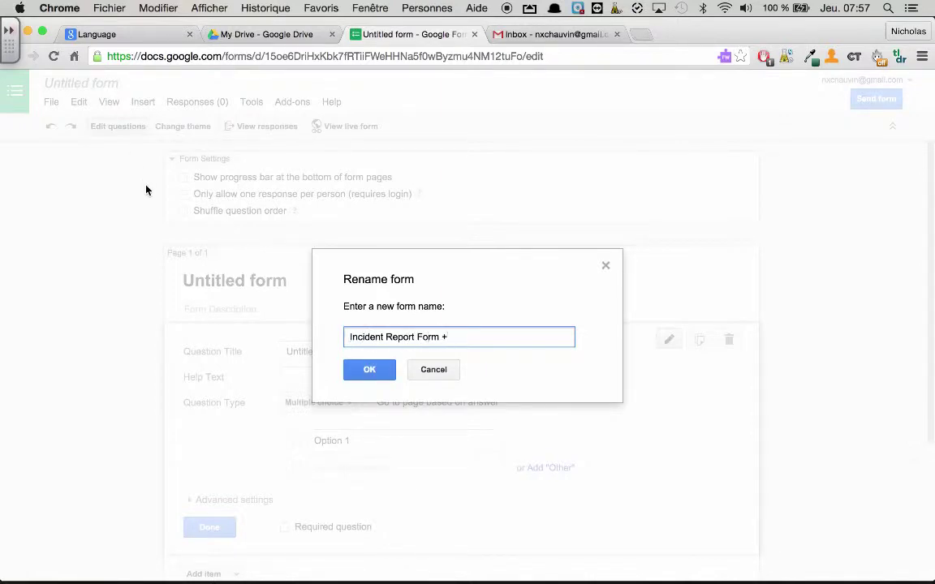
pyautogui.write('rt Form +')
pyautogui.click(357, 370)
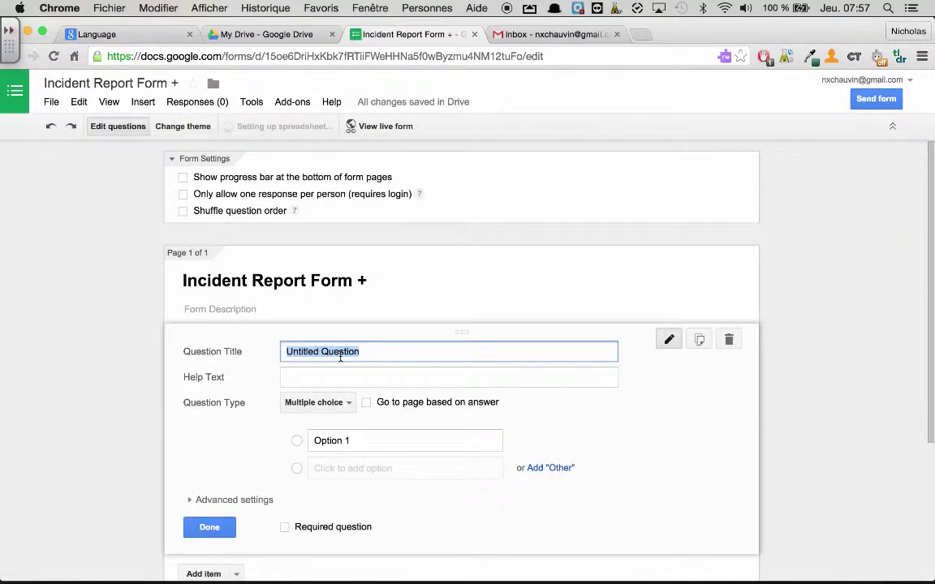
# - Make the first question 'Name of the student' with a Text answer type
pyautogui.write('Name of')
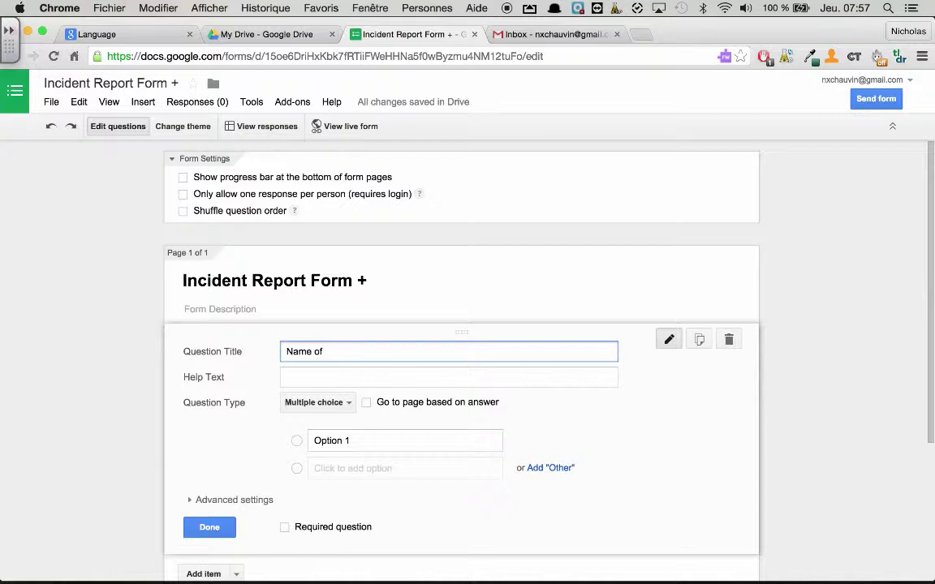
pyautogui.write(' the student')
pyautogui.click(336, 408)
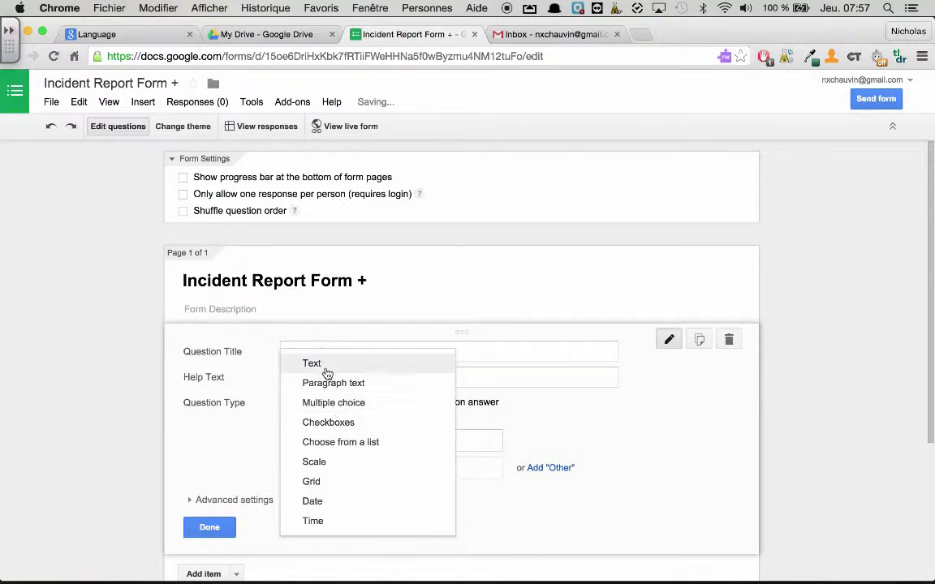
pyautogui.click(324, 371)
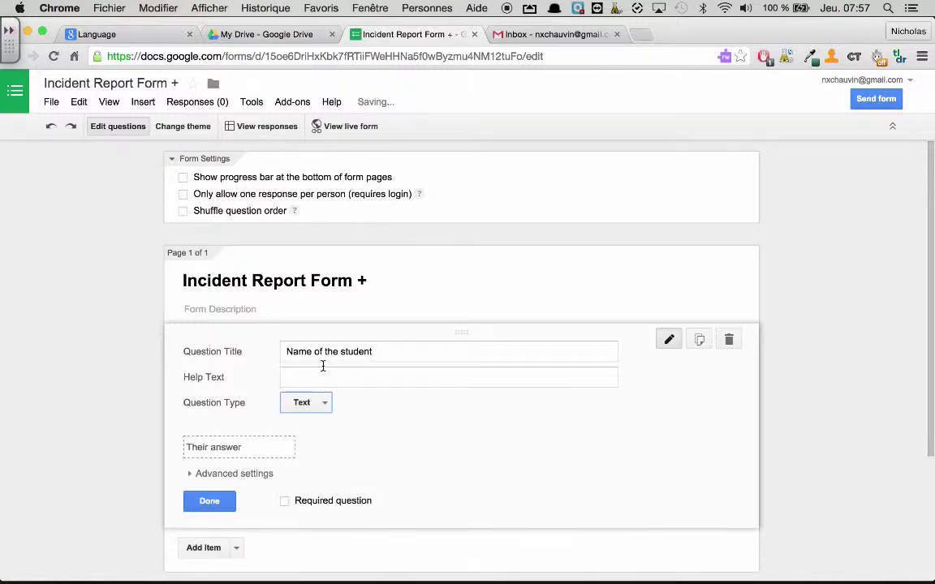
pyautogui.click(212, 501)
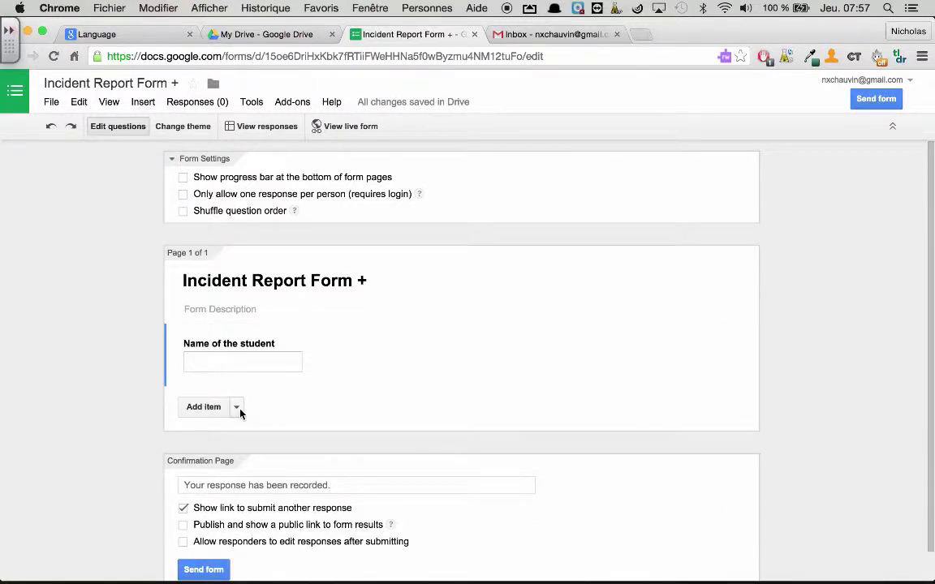
# - Add a multiple-choice question titled 'Class'
pyautogui.click(237, 408)
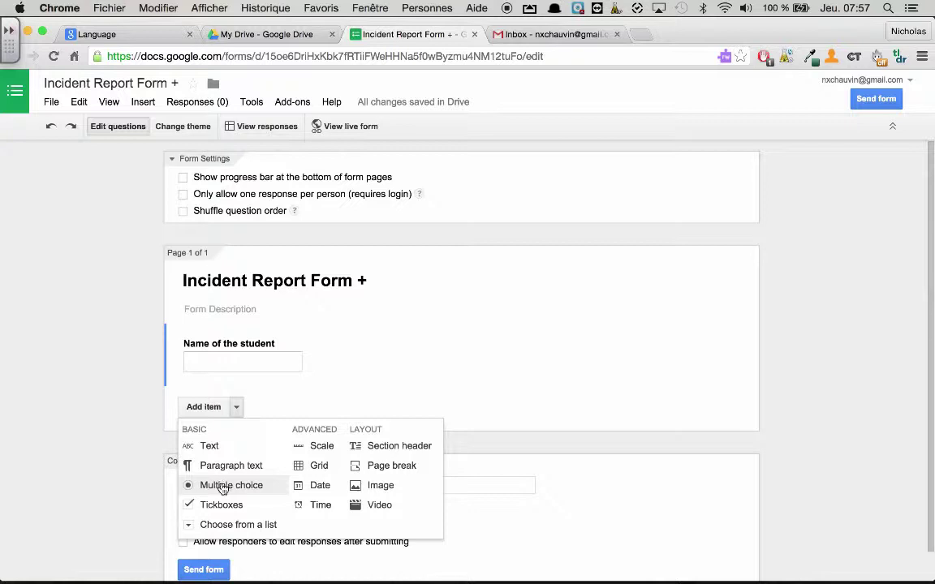
pyautogui.click(223, 487)
pyautogui.write('Class')
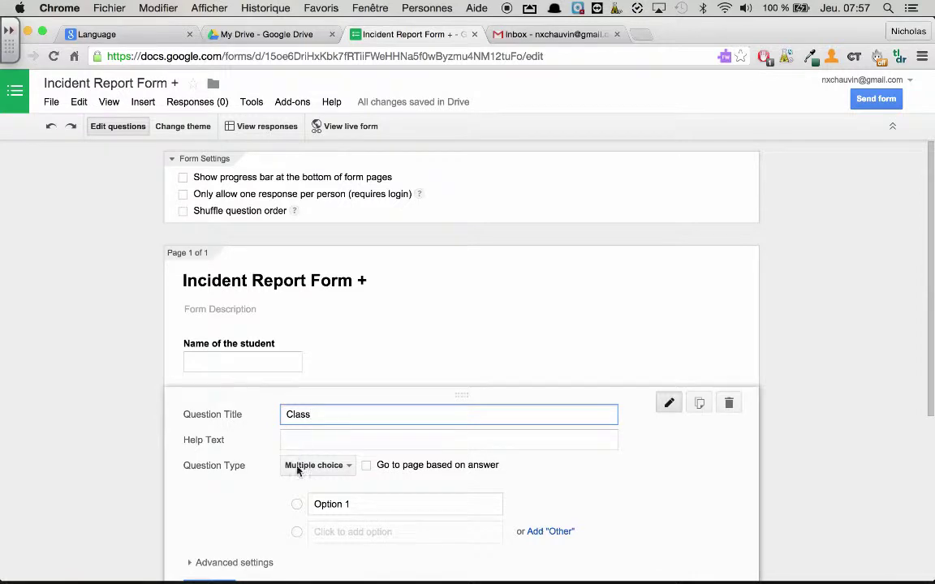
pyautogui.scroll(-3, 280, 487)
pyautogui.click(209, 487)
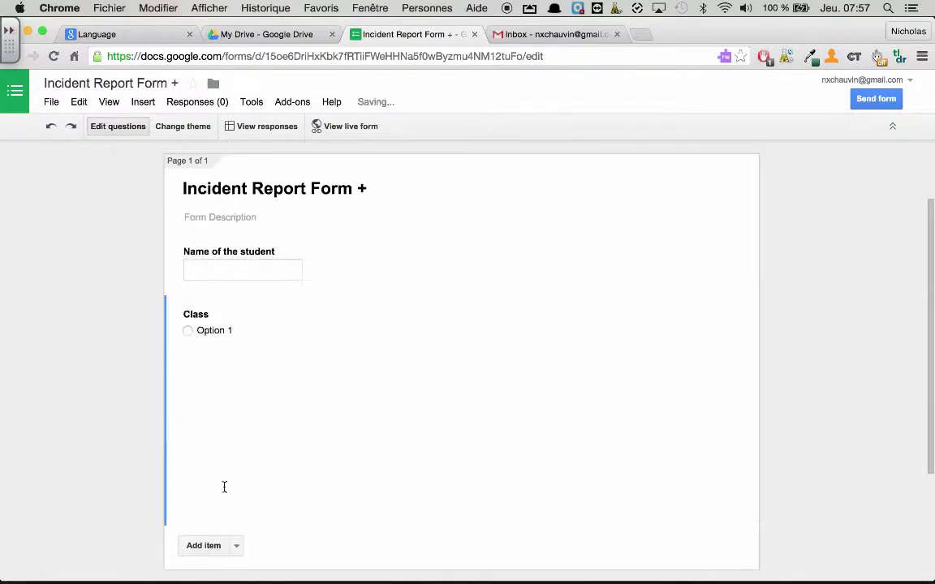
# - Add a multiple-choice 'When' question with choices Lunch, Recess and Class
pyautogui.click(237, 377)
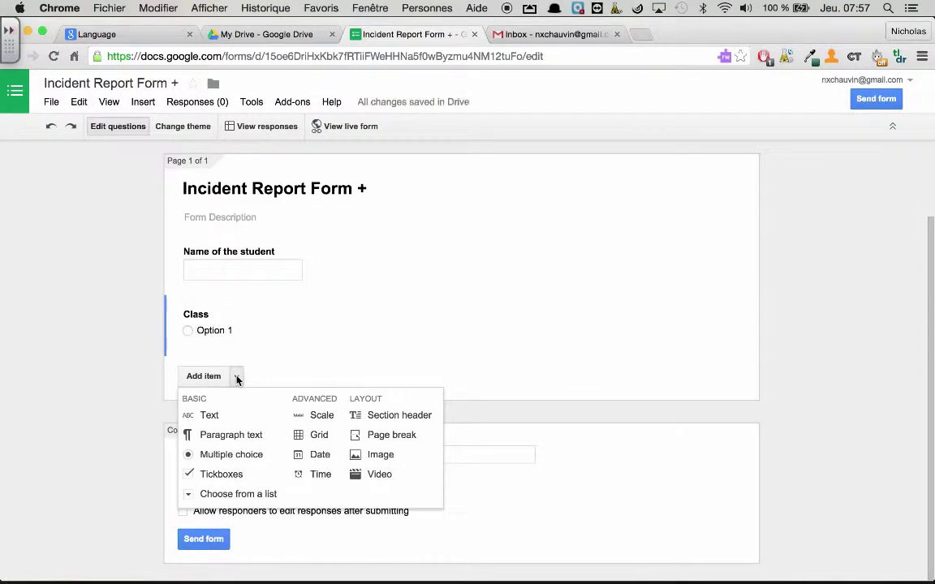
pyautogui.click(230, 454)
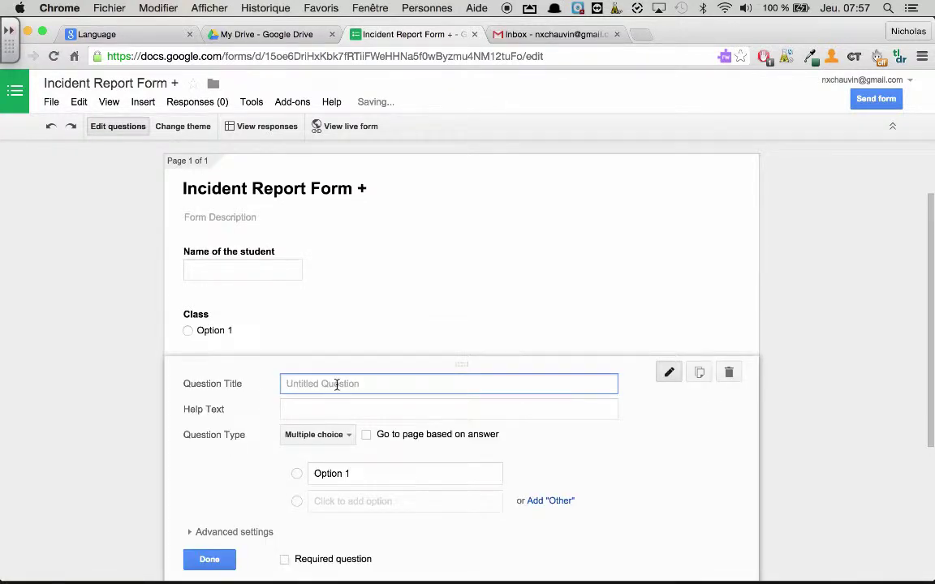
pyautogui.write('When')
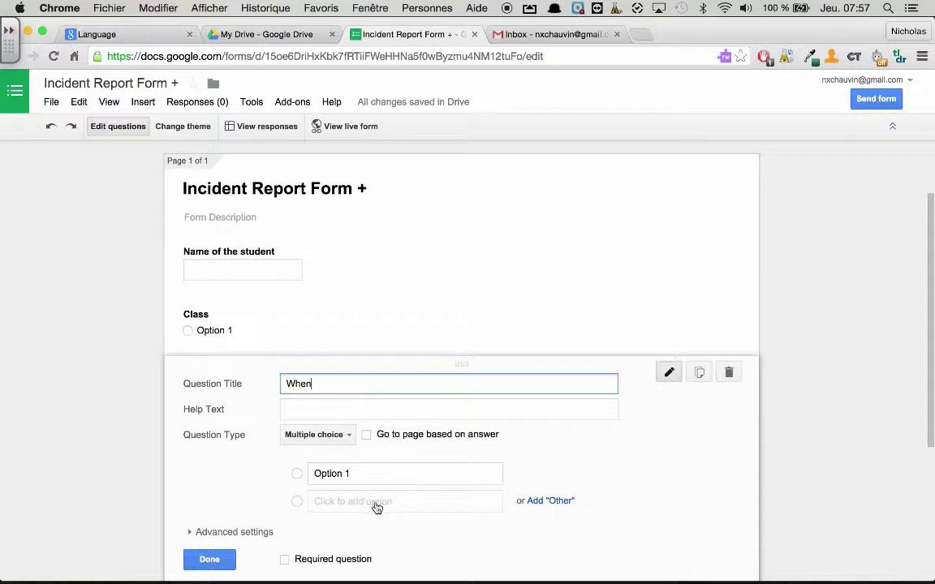
pyautogui.click(365, 476)
pyautogui.press('BackSpace')
pyautogui.write('Lunch')
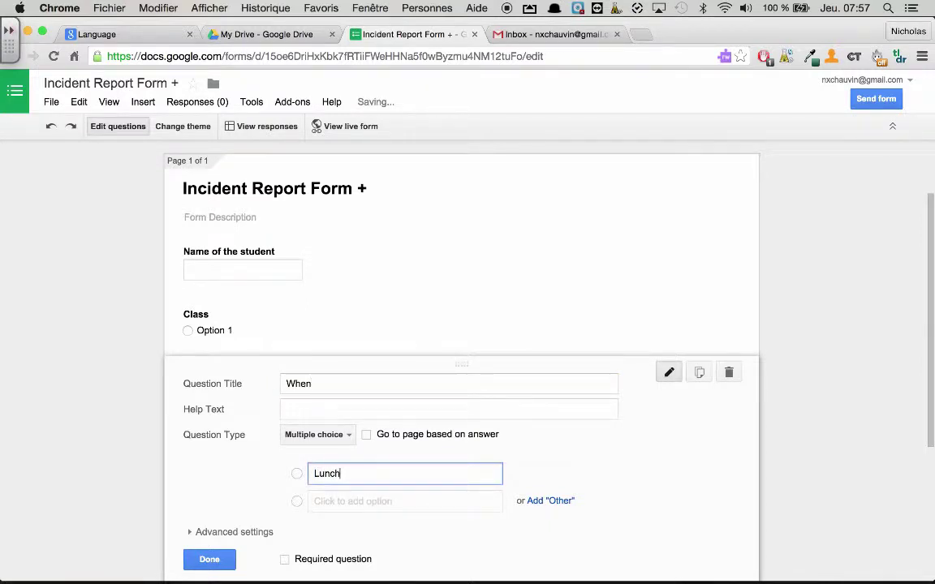
pyautogui.press('Return')
pyautogui.write('Rece')
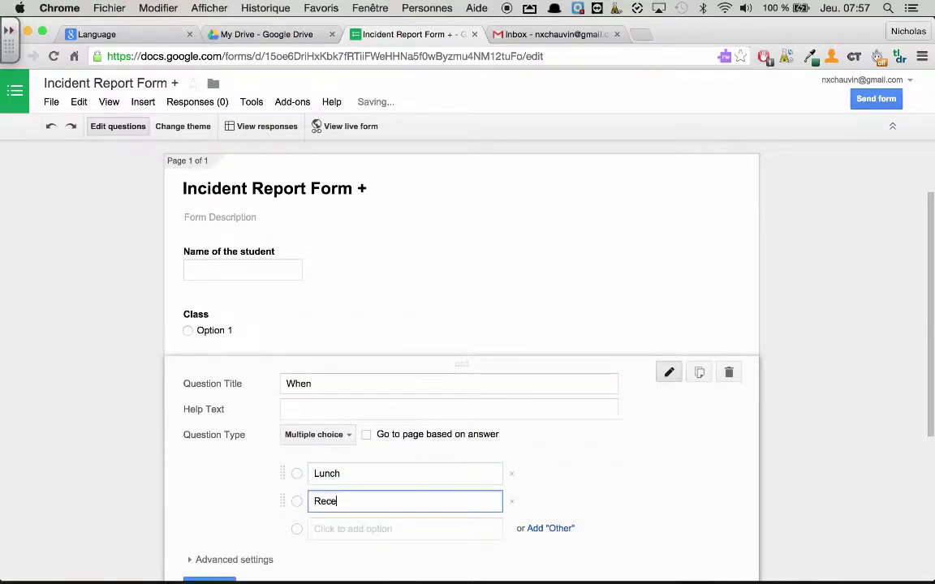
pyautogui.write('ss')
pyautogui.press('Return')
pyautogui.write('C')
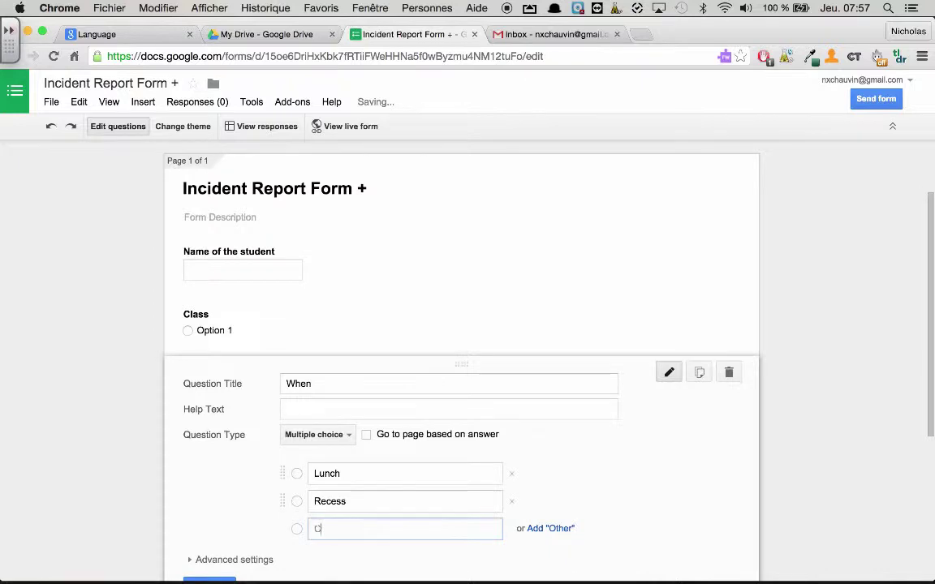
pyautogui.write('lass')
pyautogui.scroll(-2, 414, 528)
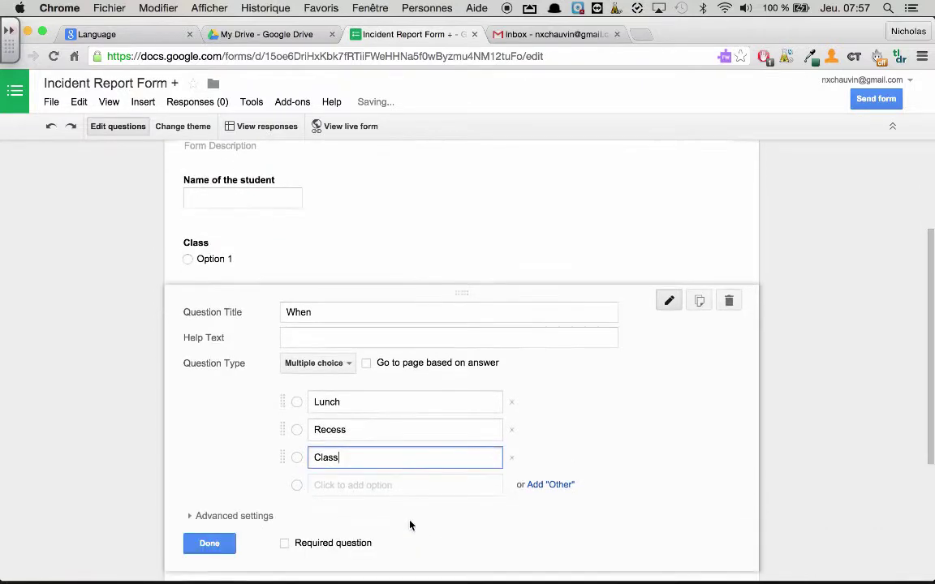
pyautogui.click(209, 544)
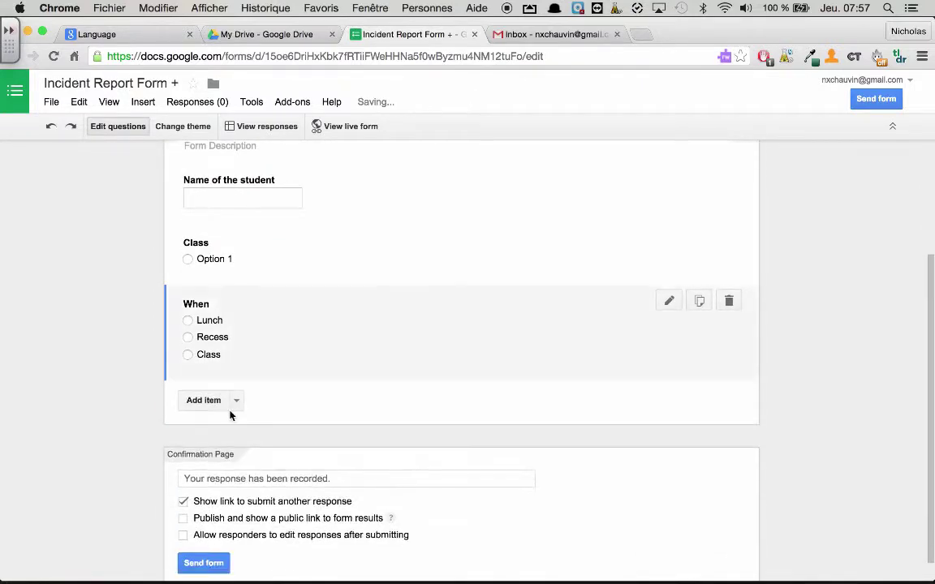
# - Add a multiple-choice 'What' question whose first choice is Showed Initiative
pyautogui.click(236, 401)
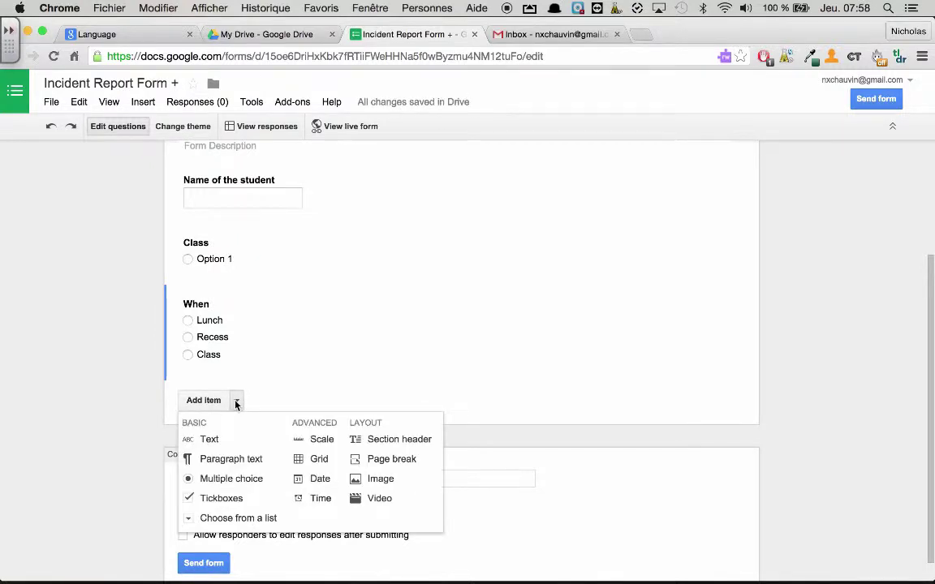
pyautogui.click(228, 478)
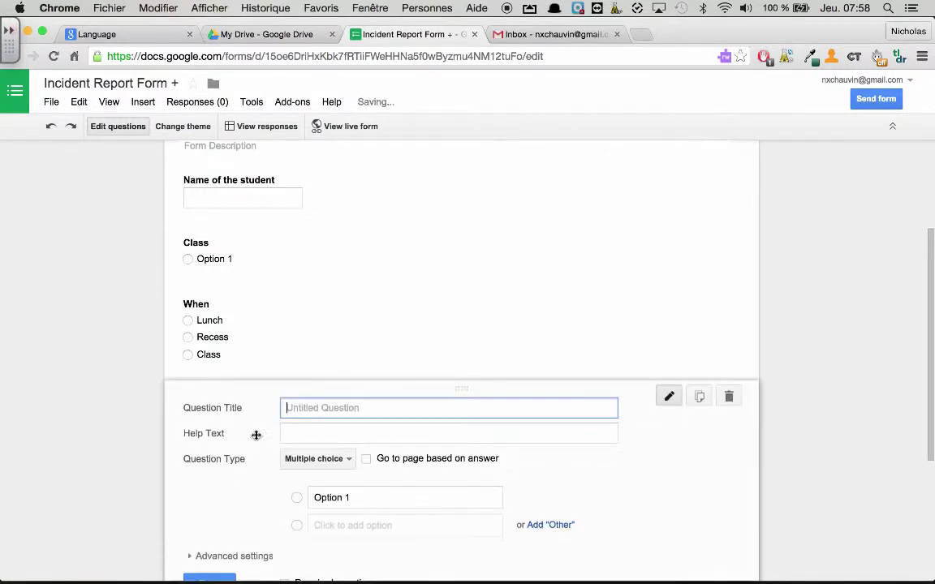
pyautogui.write('What')
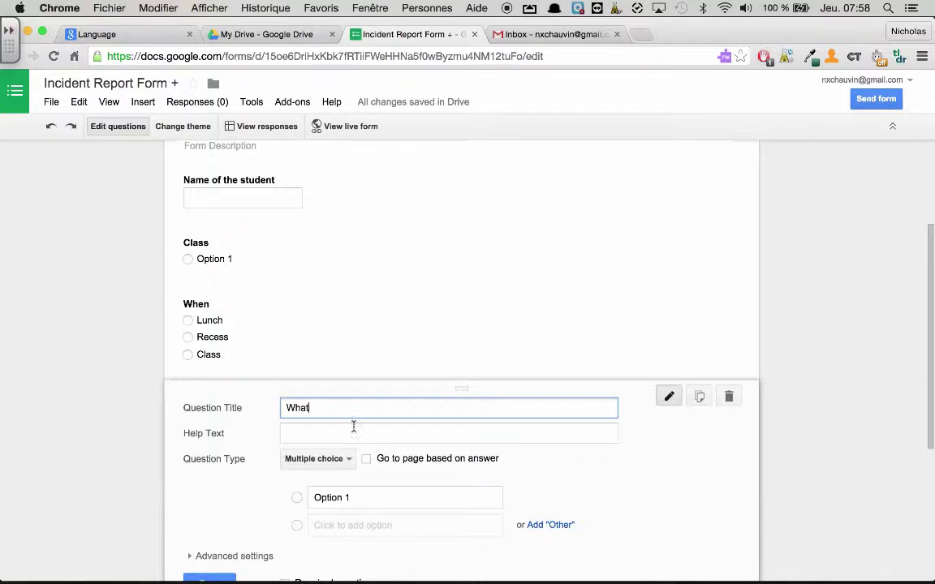
pyautogui.click(347, 498)
pyautogui.press('BackSpace')
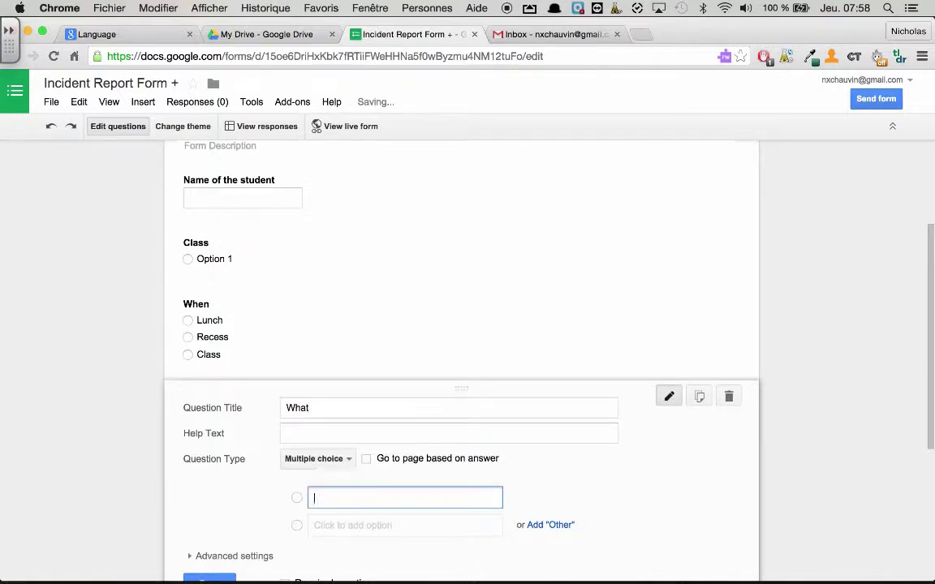
pyautogui.write('Showed Initi')
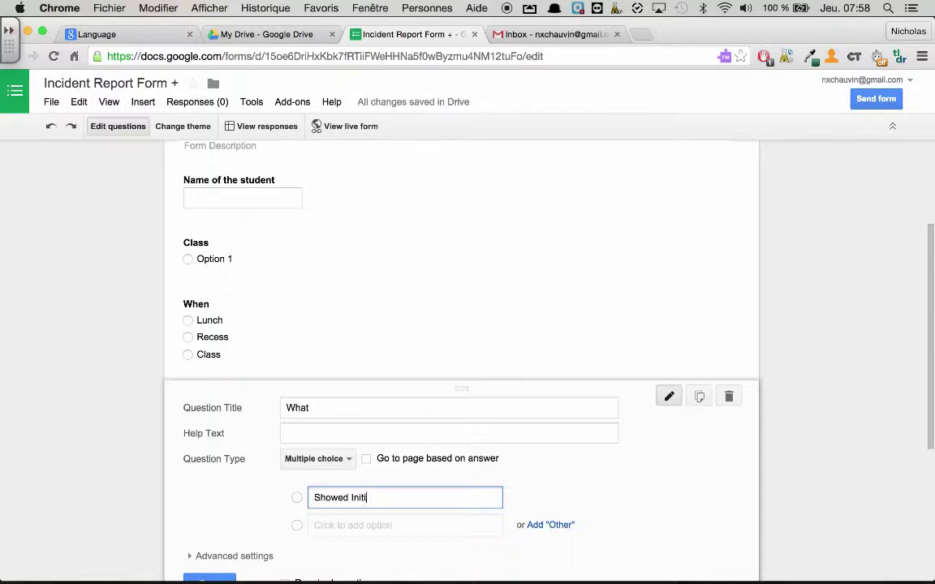
pyautogui.write('ative')
pyautogui.press('Return')
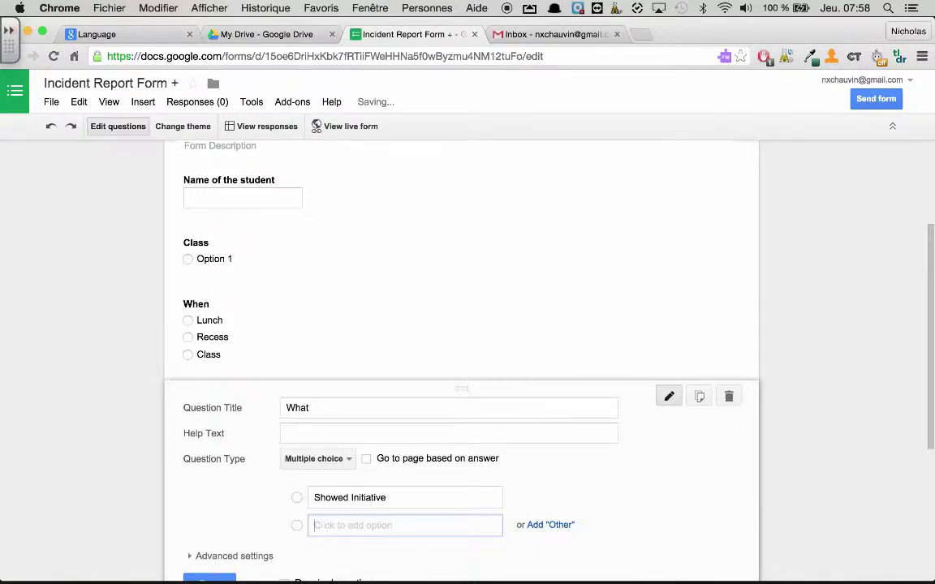
# - Add choices Demonstrated Leadership skills, Helped another student, worked well with others, and Did well on their project
pyautogui.write('Demonstrated')
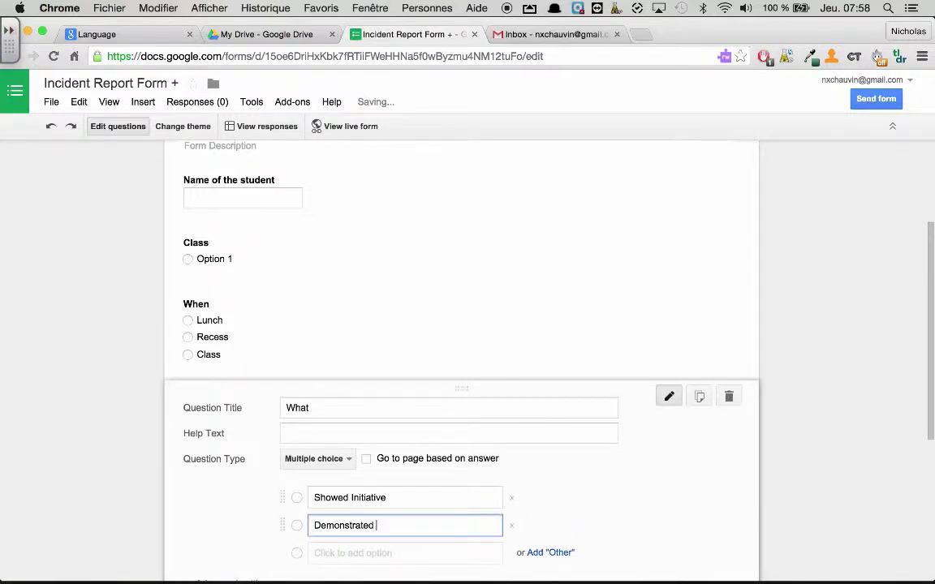
pyautogui.write(' Leadership skills')
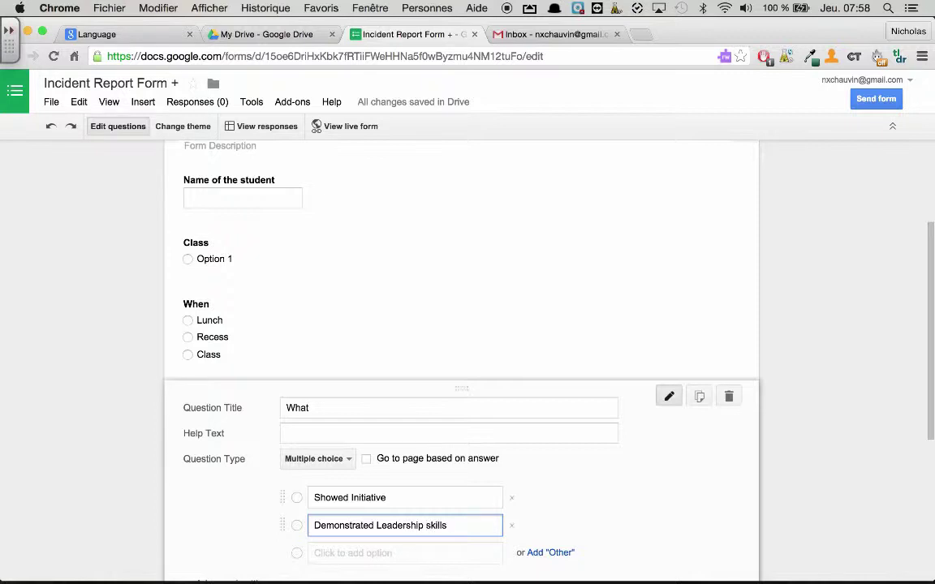
pyautogui.press('Tab')
pyautogui.press('Tab')
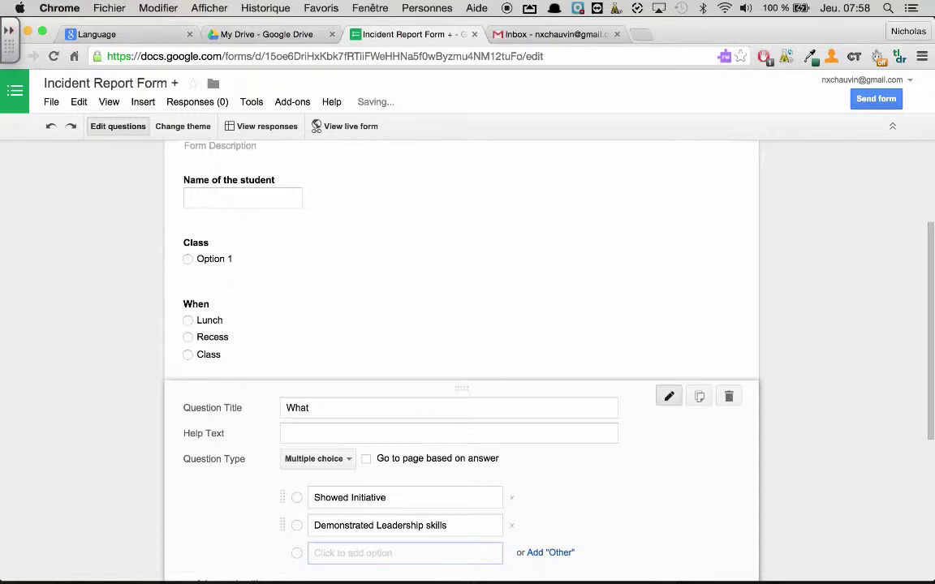
pyautogui.write('He')
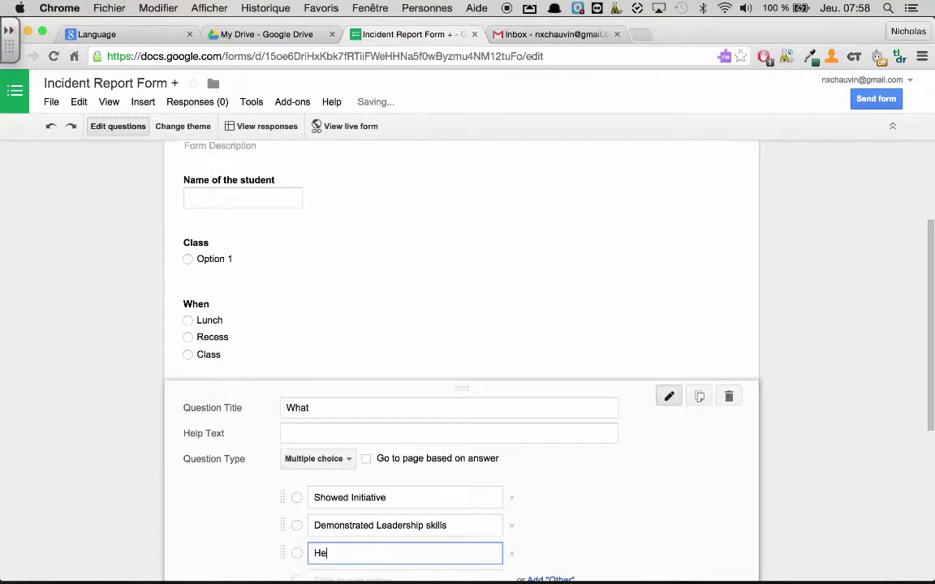
pyautogui.write('lped another student')
pyautogui.press('Tab')
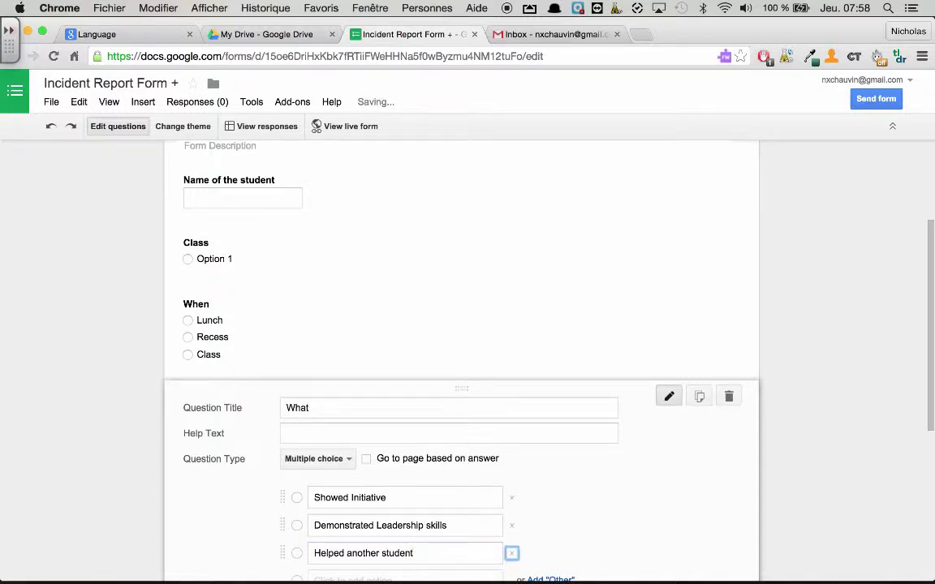
pyautogui.press('Tab')
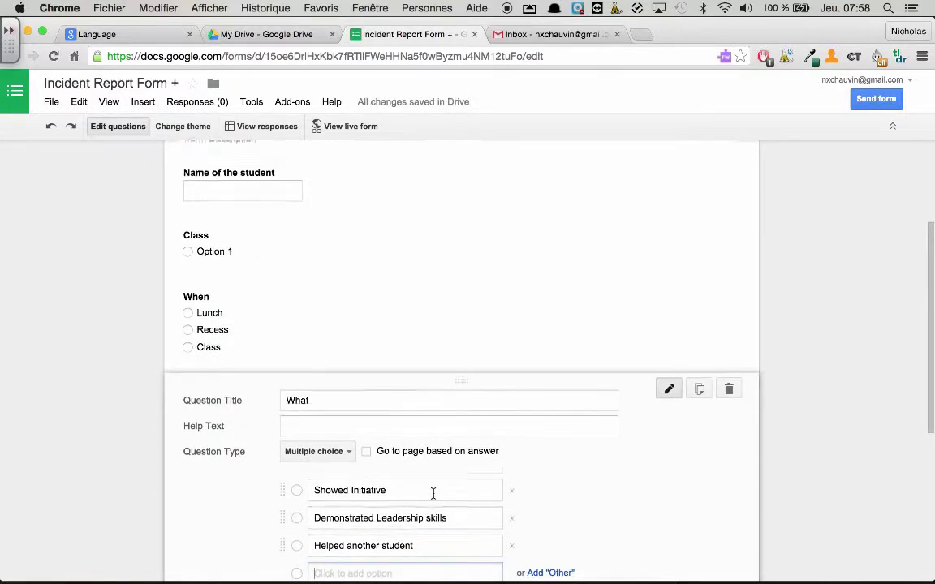
pyautogui.scroll(-2, 435, 496)
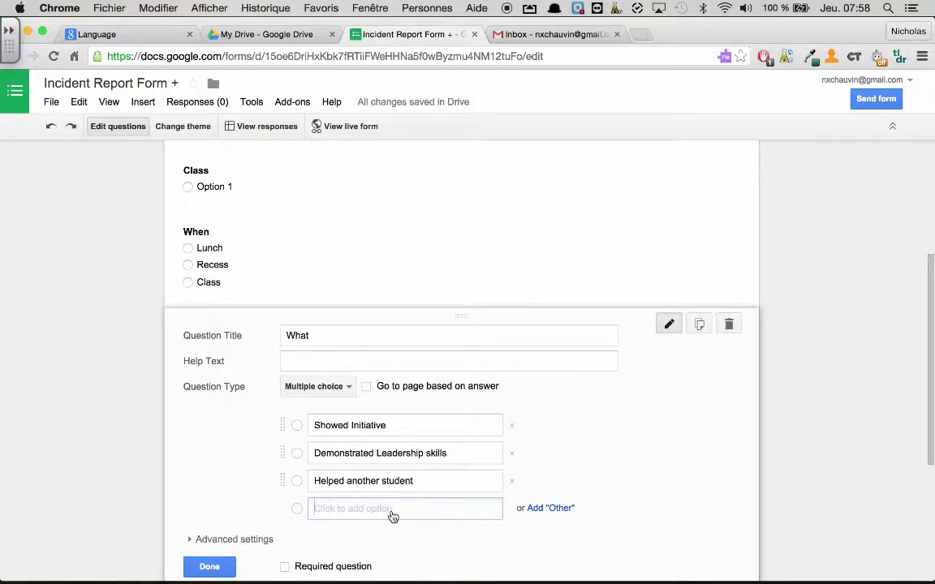
pyautogui.write('worked we')
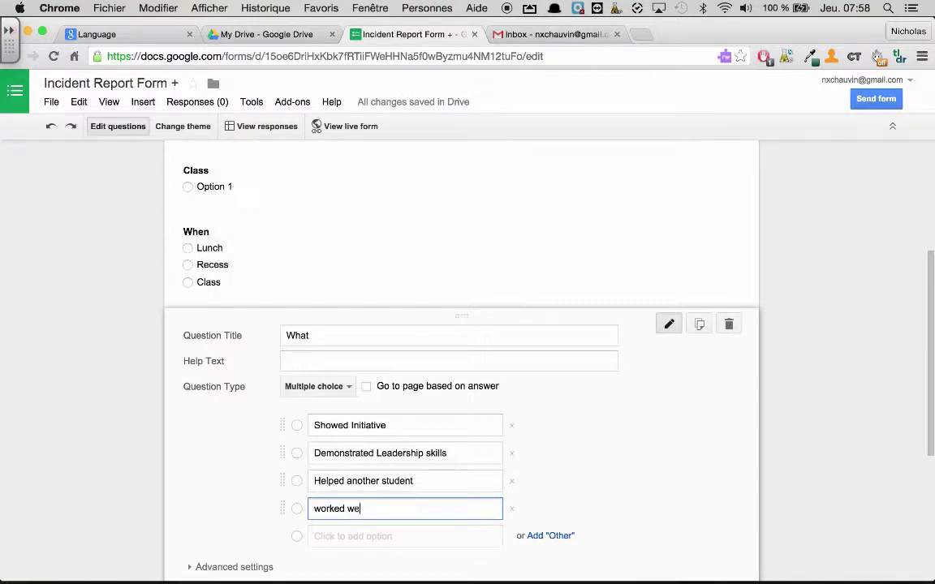
pyautogui.write('ll with others')
pyautogui.click(388, 542)
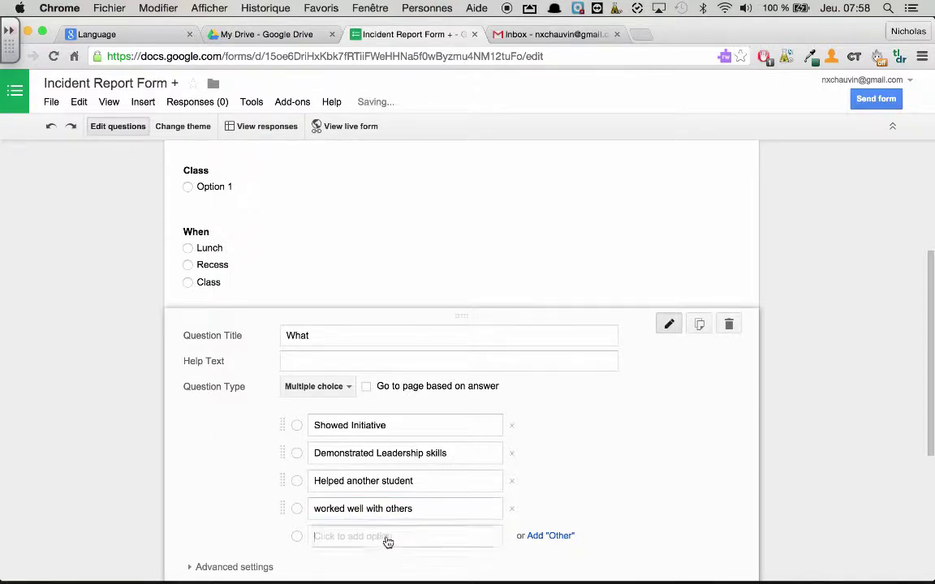
pyautogui.press('BackSpace')
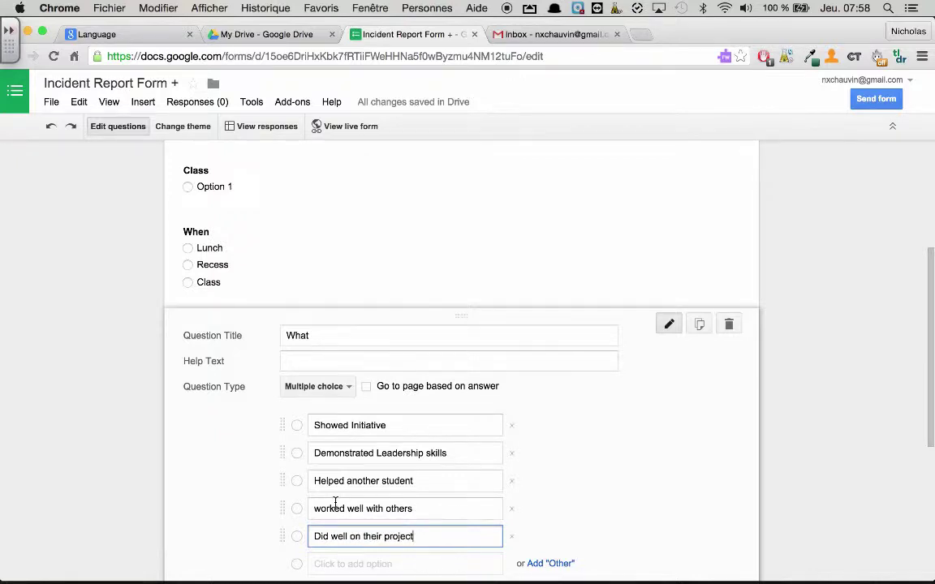
pyautogui.scroll(-4, 300, 453)
pyautogui.click(209, 483)
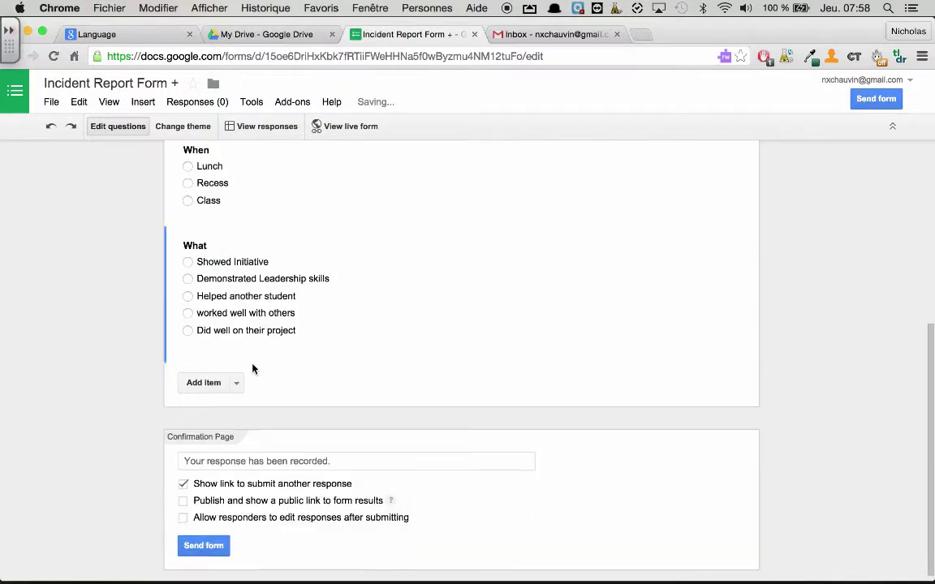
pyautogui.scroll(2, 251, 365)
pyautogui.scroll(4, 253, 365)
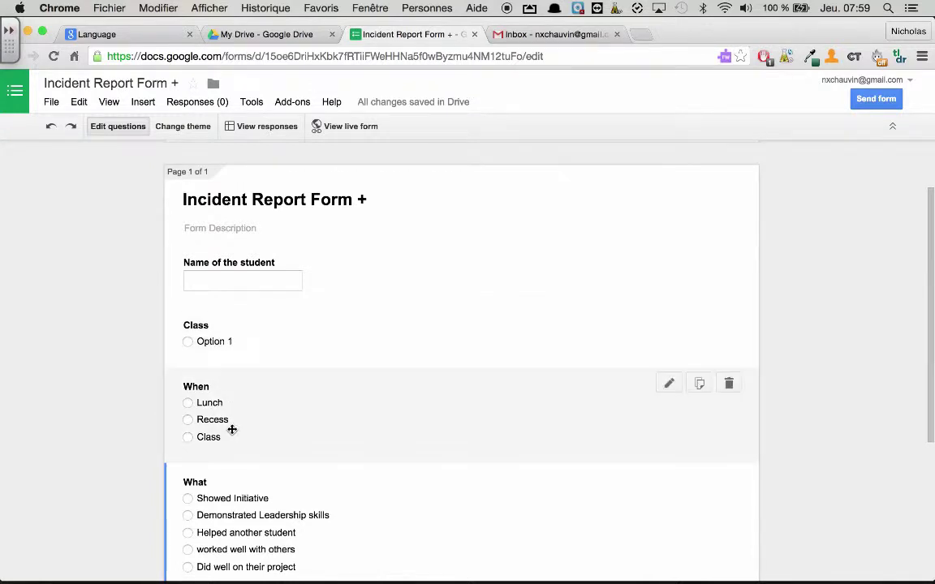
pyautogui.scroll(-2, 232, 430)
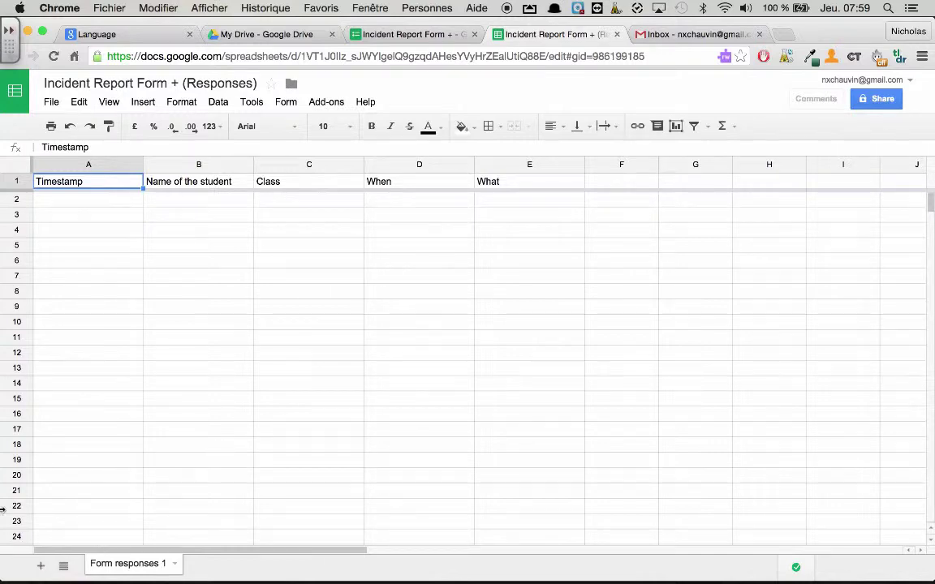
# - Add a new sheet and name it Classes
pyautogui.click(41, 566)
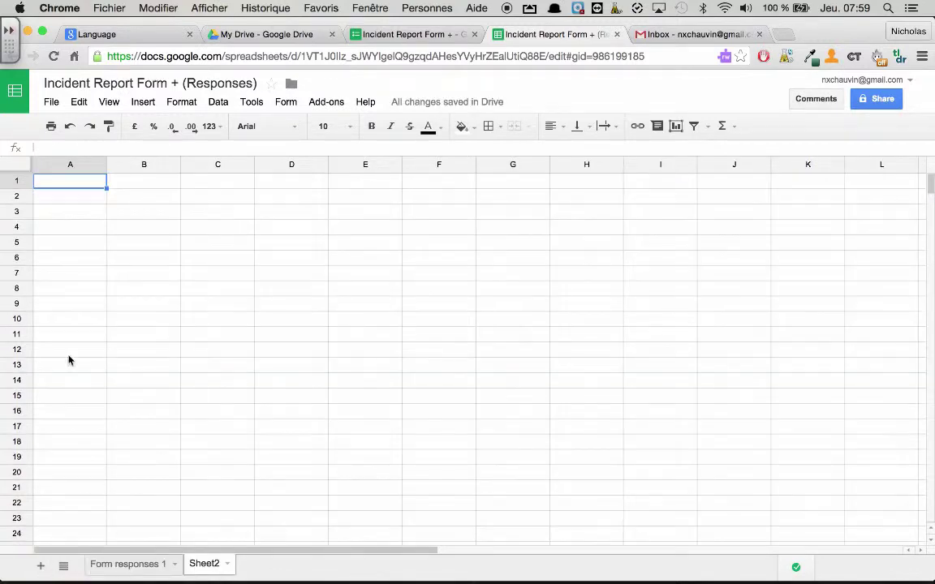
pyautogui.rightClick(202, 565)
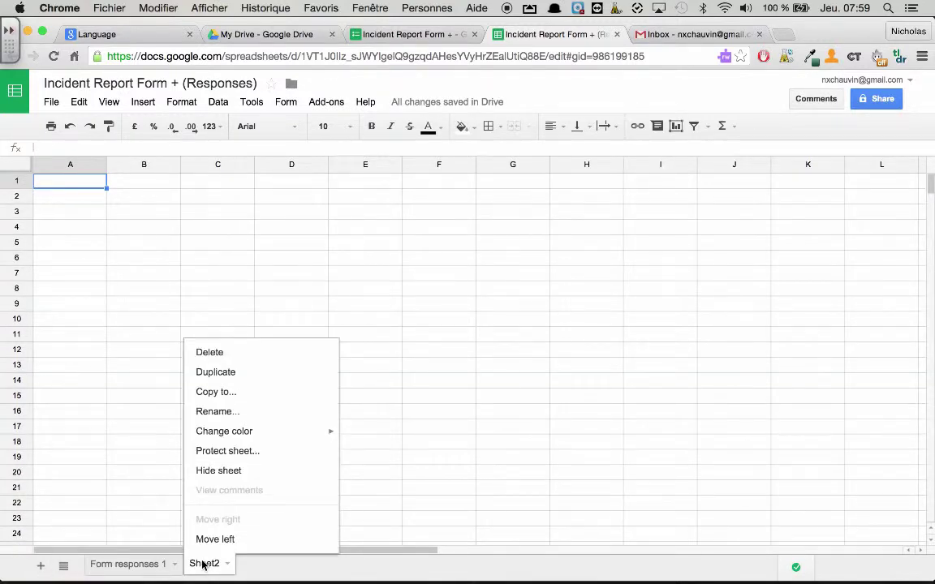
pyautogui.click(221, 412)
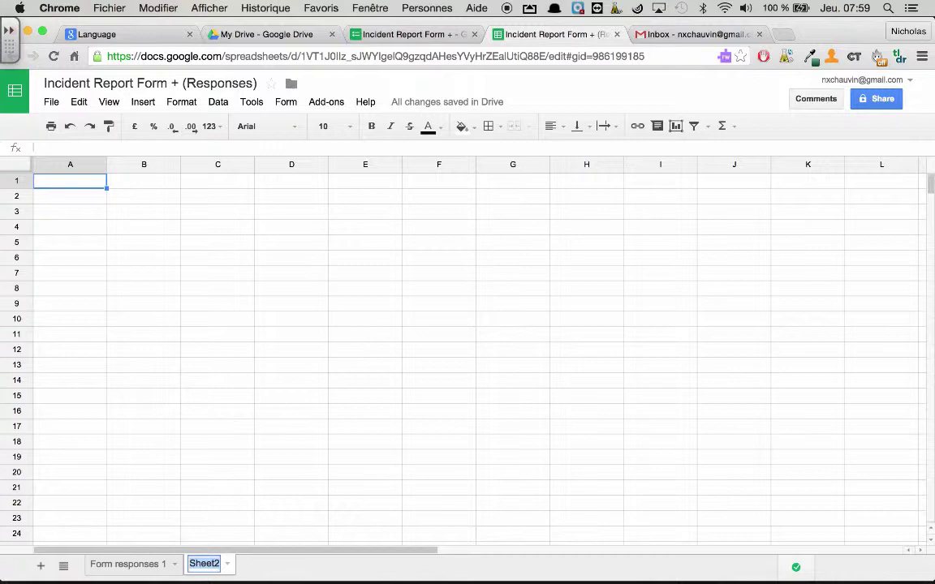
pyautogui.press('BackSpace')
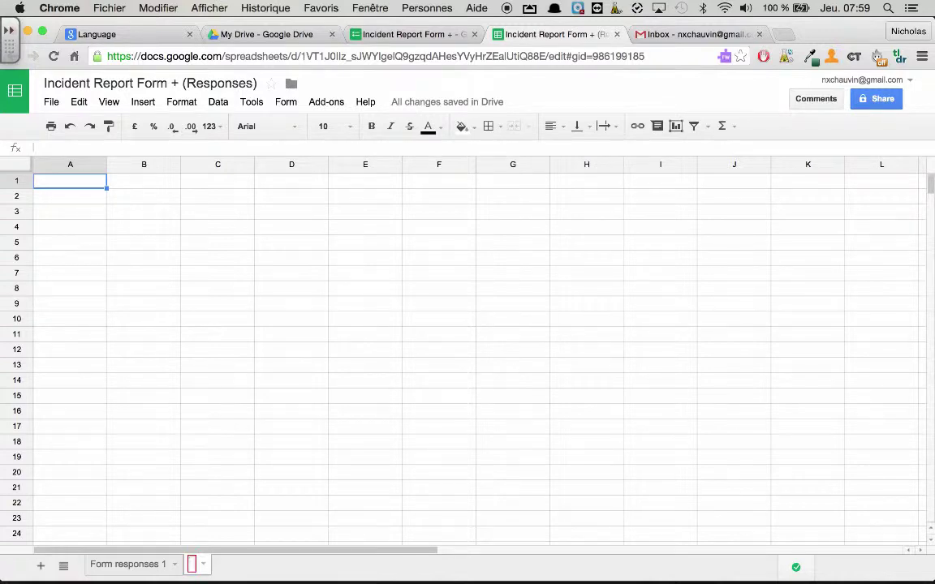
pyautogui.write('Classes')
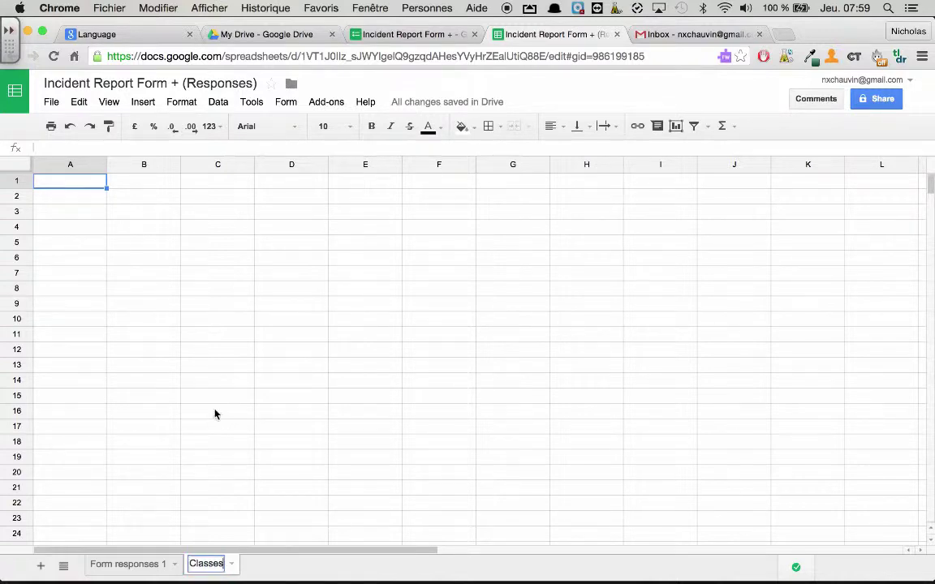
pyautogui.click(125, 564)
# - Rename the Form responses 1 sheet to Responses
pyautogui.rightClick(125, 564)
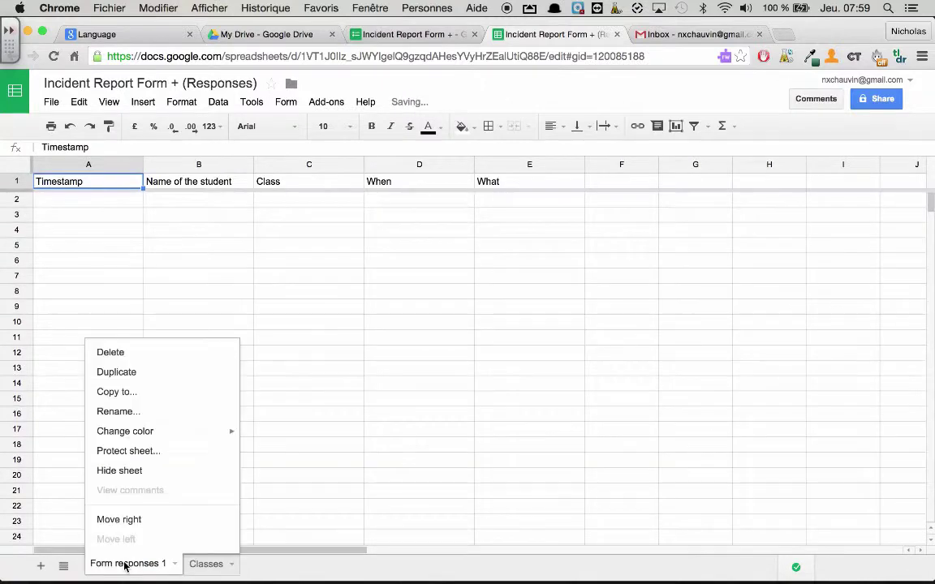
pyautogui.click(122, 411)
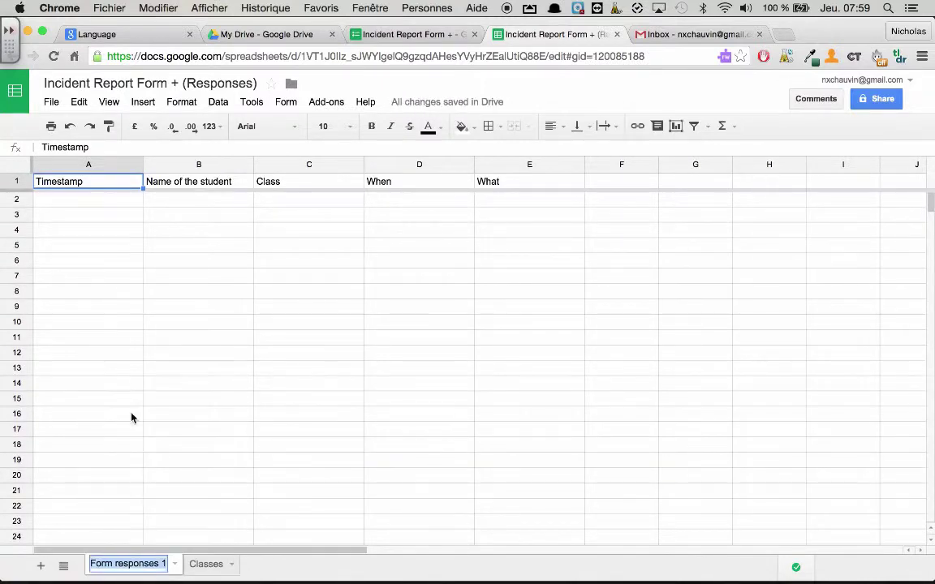
pyautogui.write('Respon')
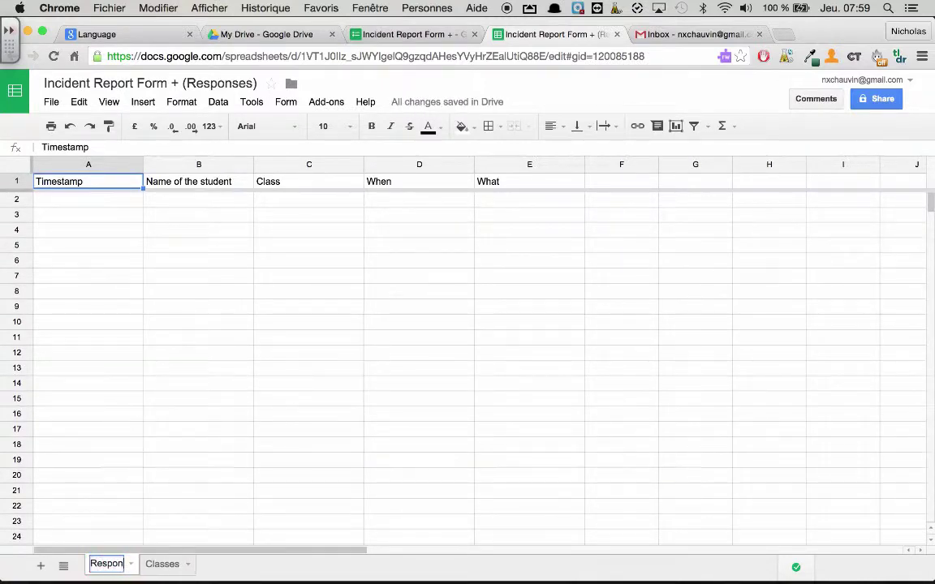
pyautogui.write('ses')
pyautogui.click(186, 445)
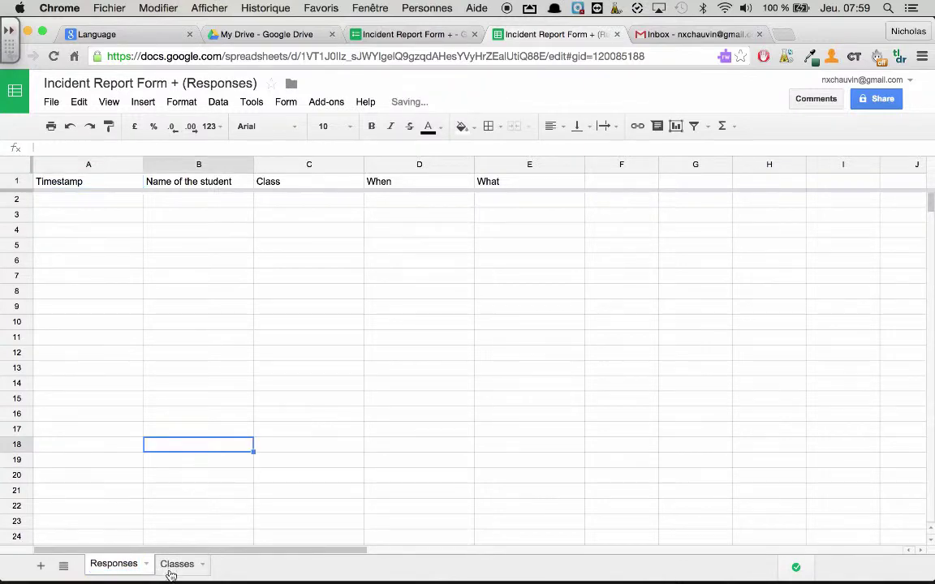
pyautogui.click(176, 563)
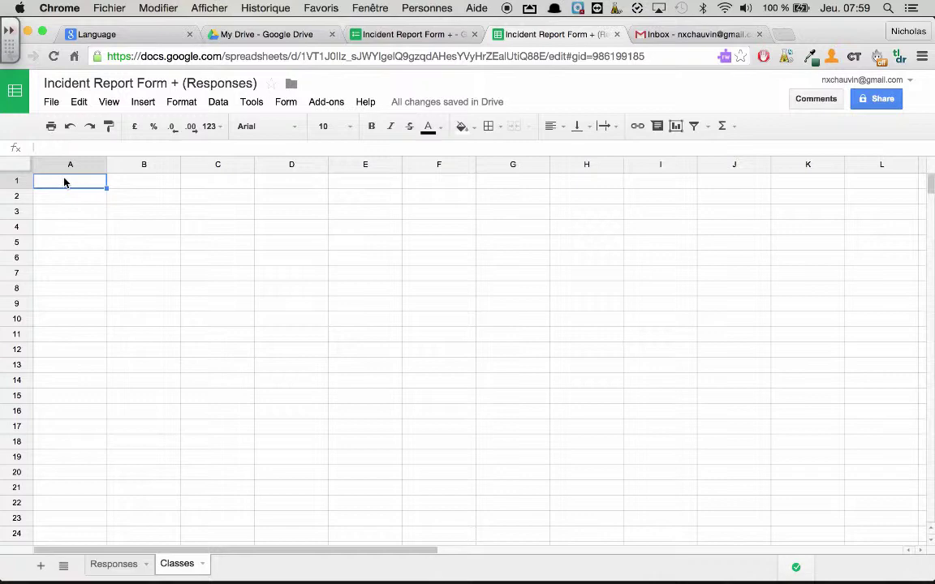
# - Enter headers Class, Teachers' name, T. email and P email in A1:D1
pyautogui.write('Class')
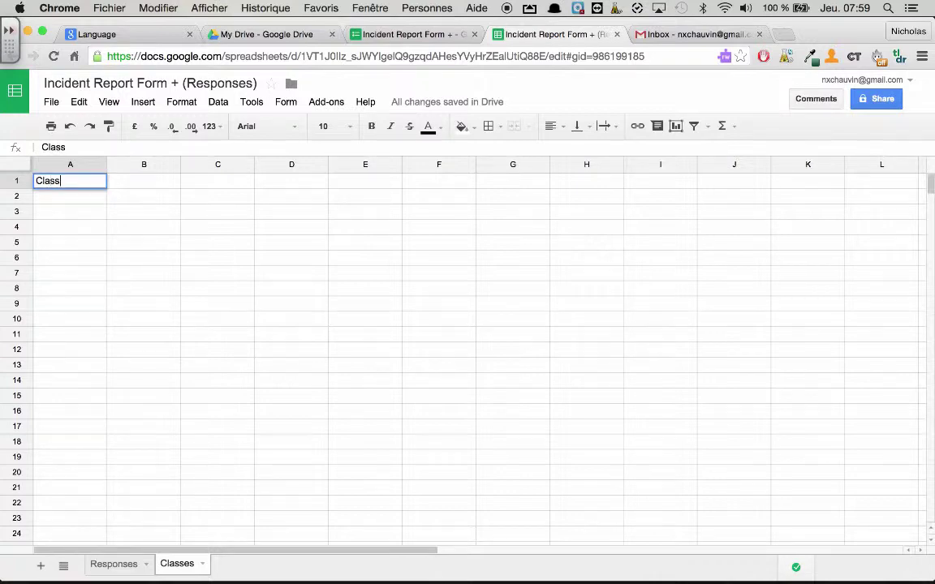
pyautogui.press('Tab')
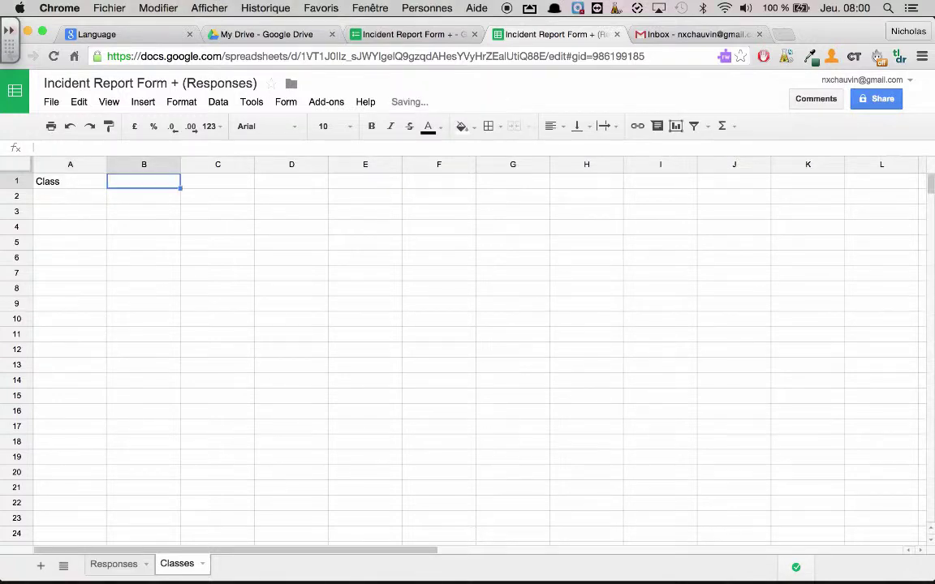
pyautogui.write('N')
pyautogui.press('BackSpace')
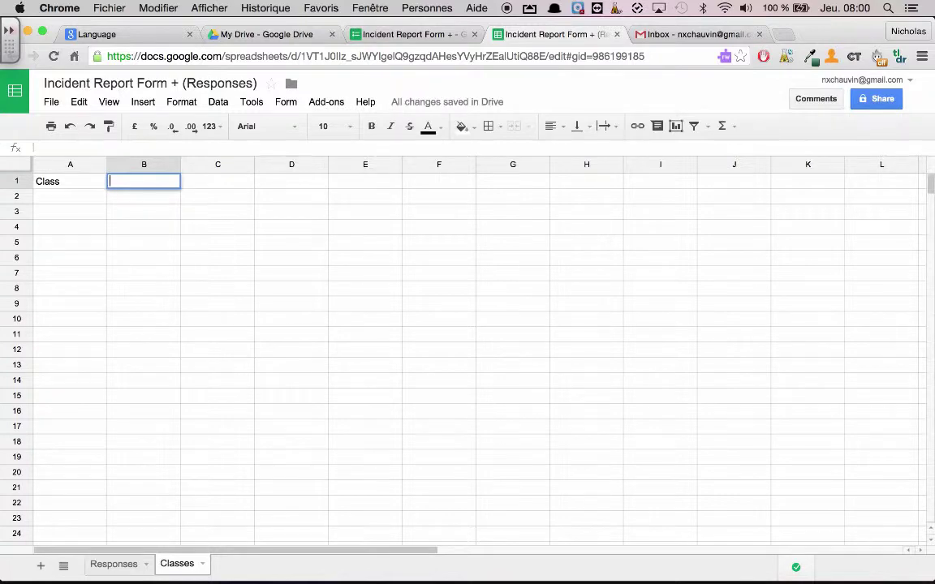
pyautogui.write("Teachers'")
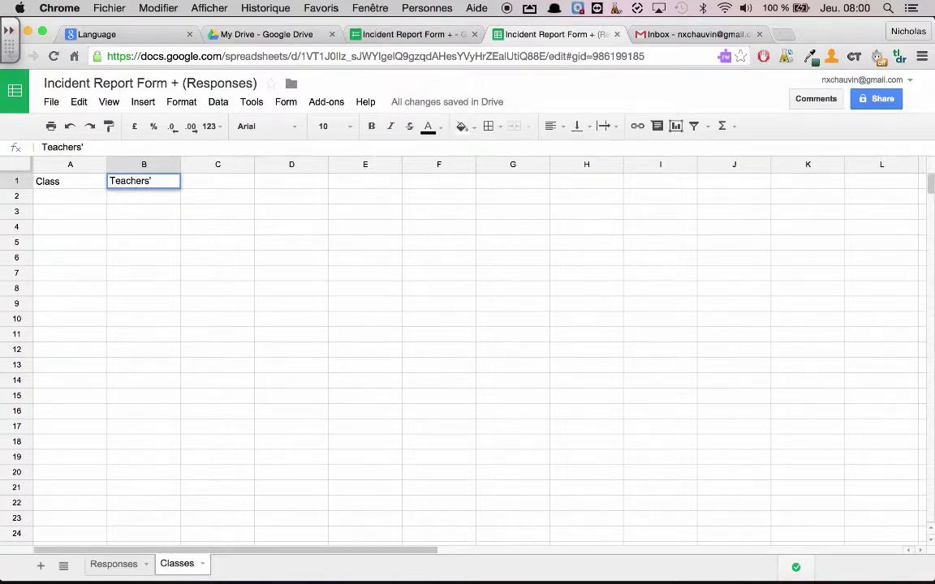
pyautogui.write(' name')
pyautogui.click(218, 182)
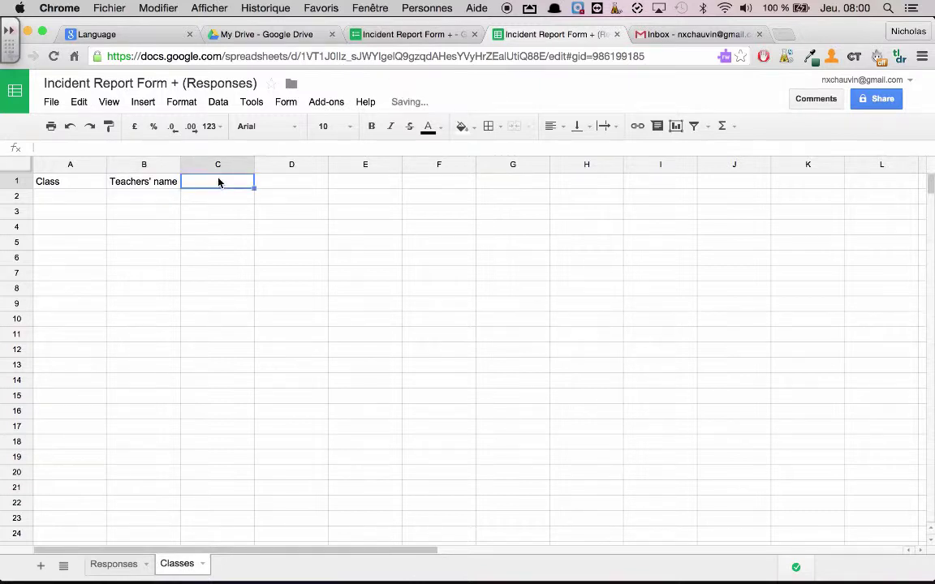
pyautogui.write('T. email')
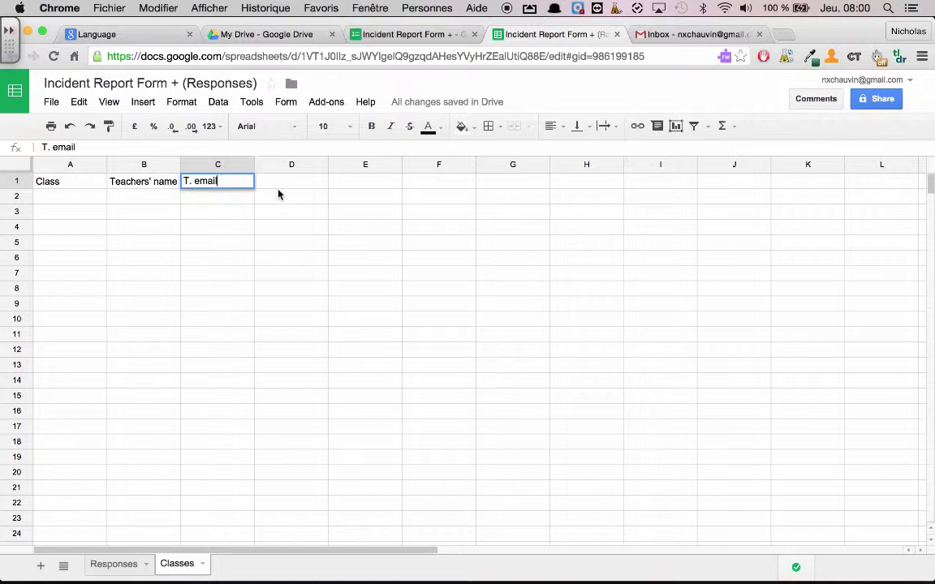
pyautogui.click(286, 180)
pyautogui.write('P e')
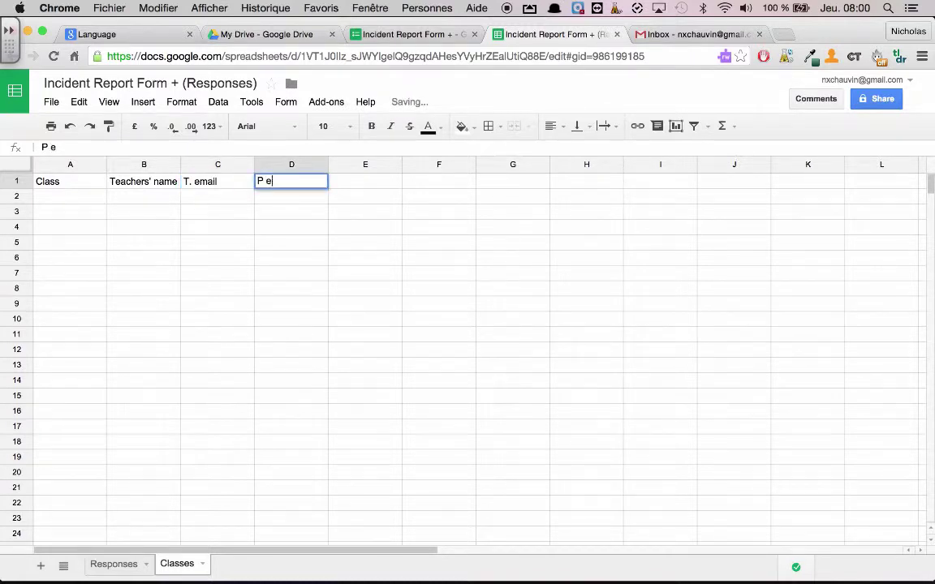
pyautogui.write('mail')
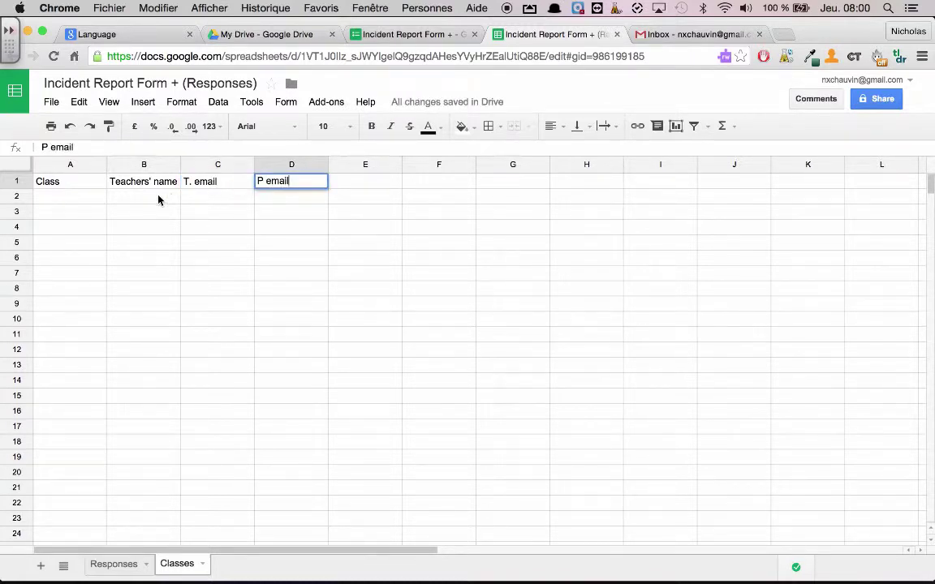
# - List the classes JK, SK, 1 and 2 under Class
pyautogui.click(68, 201)
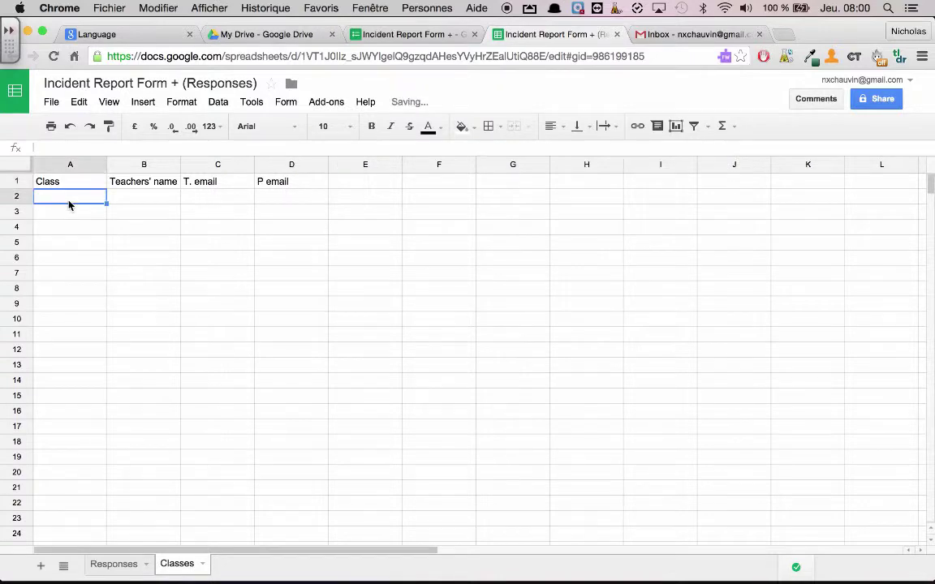
pyautogui.write('JK')
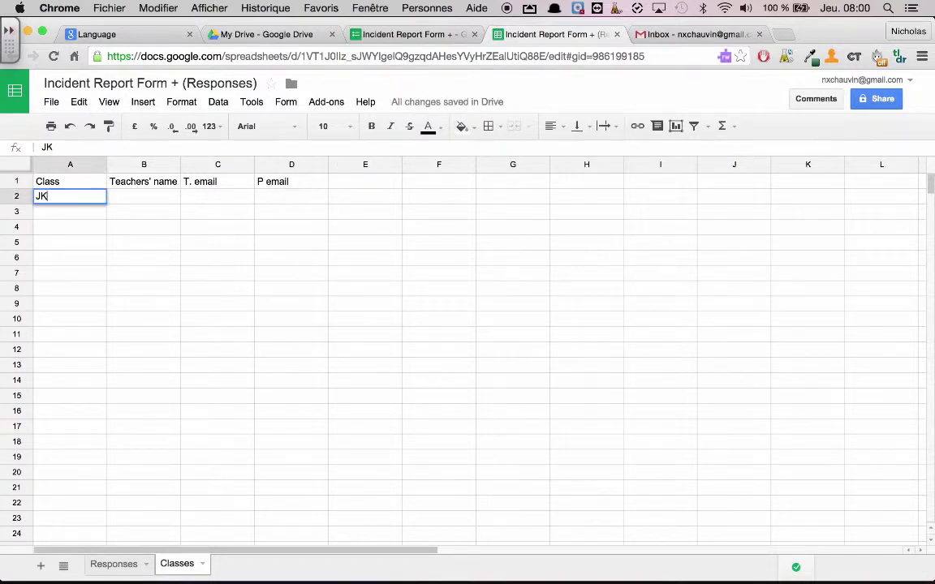
pyautogui.press('Return')
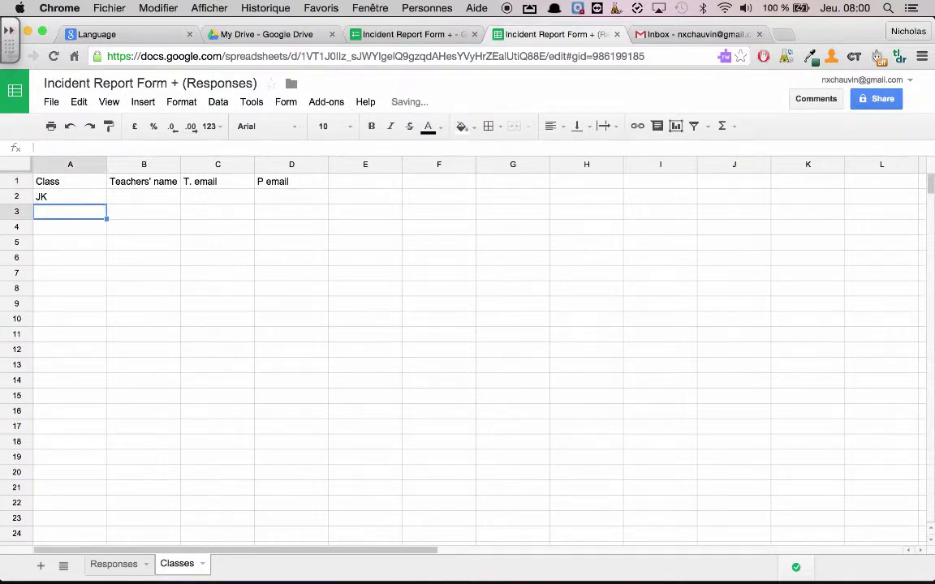
pyautogui.write('S')
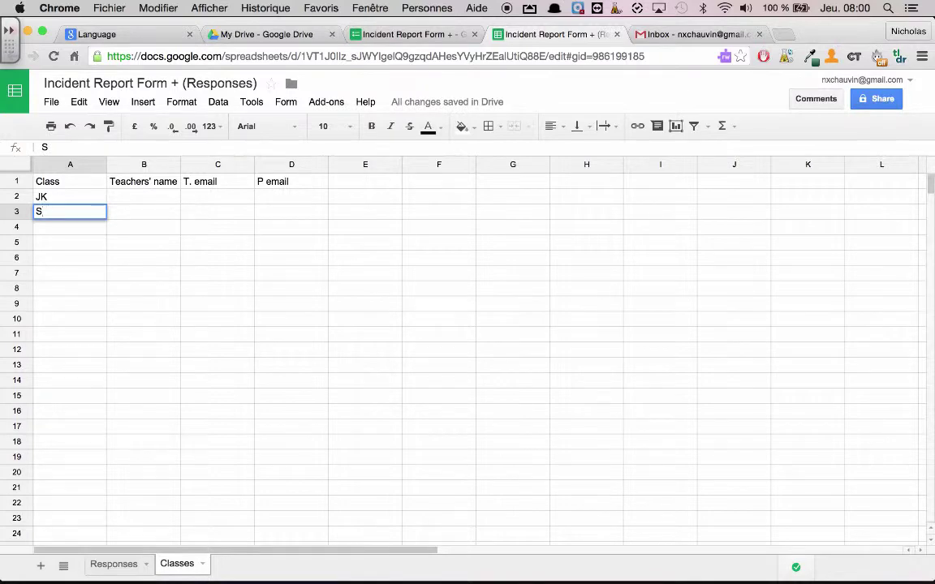
pyautogui.write('K')
pyautogui.press('Return')
pyautogui.write('1')
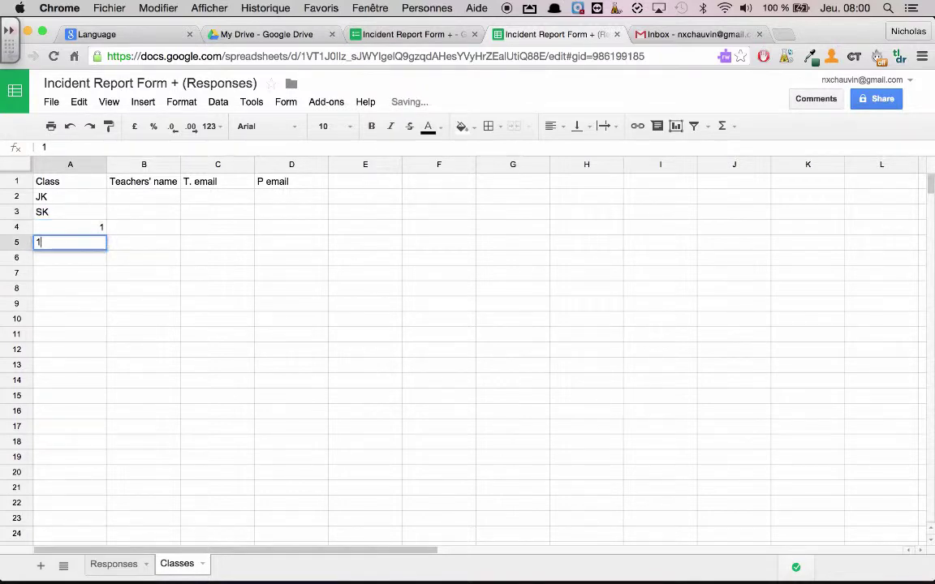
pyautogui.press('Return')
pyautogui.write('1')
pyautogui.press('Up')
pyautogui.press('Up')
pyautogui.press('Down')
pyautogui.press('Down')
pyautogui.write('2')
pyautogui.press('Right')
pyautogui.press('Up')
pyautogui.press('Up')
pyautogui.press('Up')
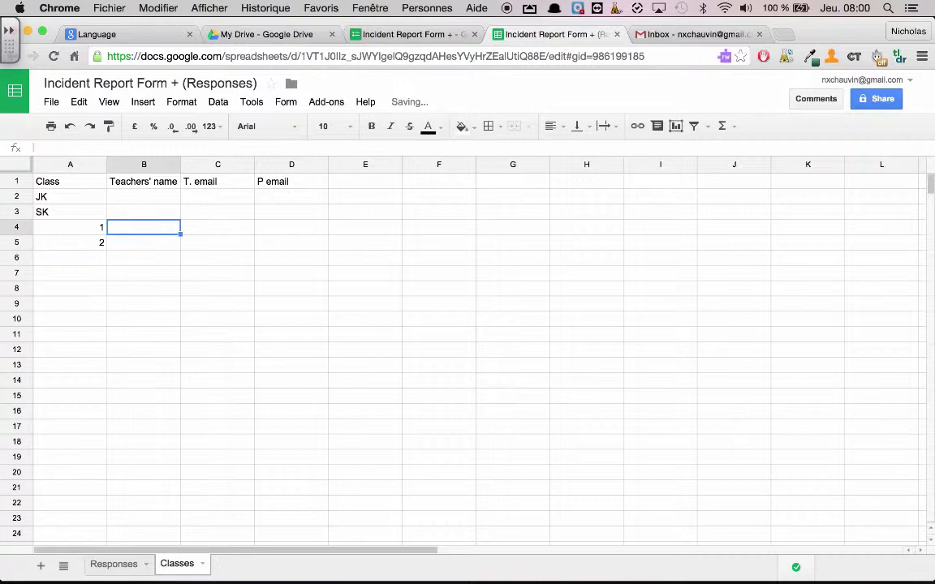
# - Enter the four teachers' names in the Teachers' name column
pyautogui.write('Nck')
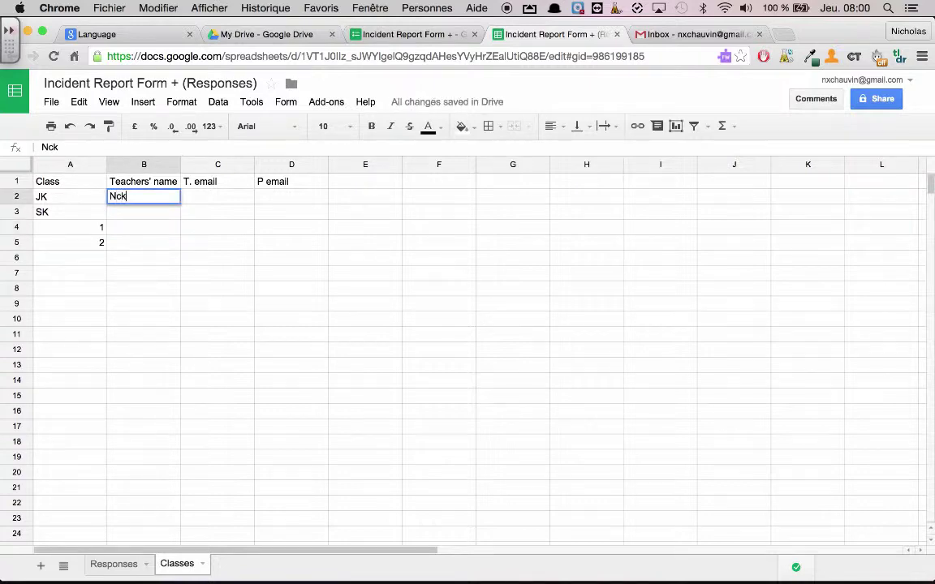
pyautogui.write('k')
pyautogui.press('Tab')
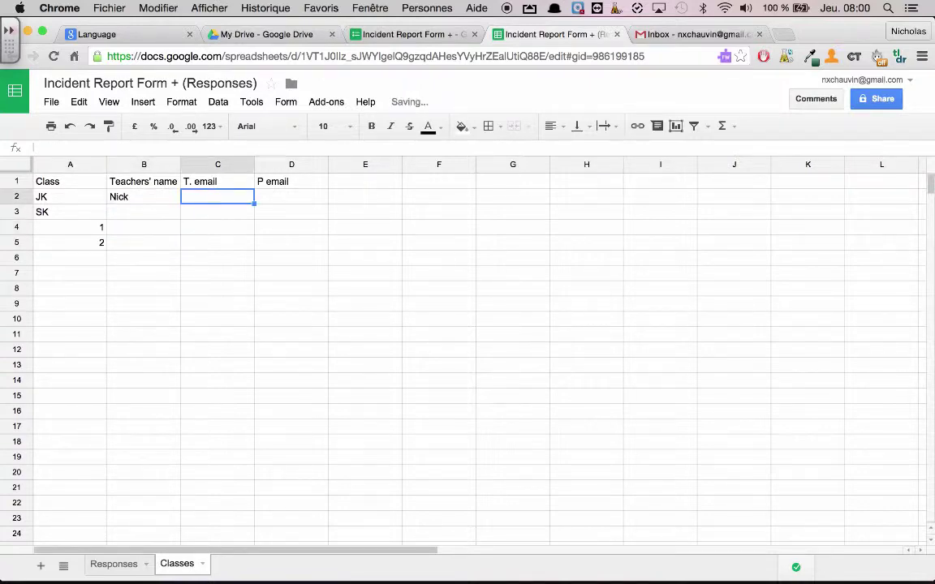
pyautogui.press('Return')
pyautogui.write('Jim')
pyautogui.press('Return')
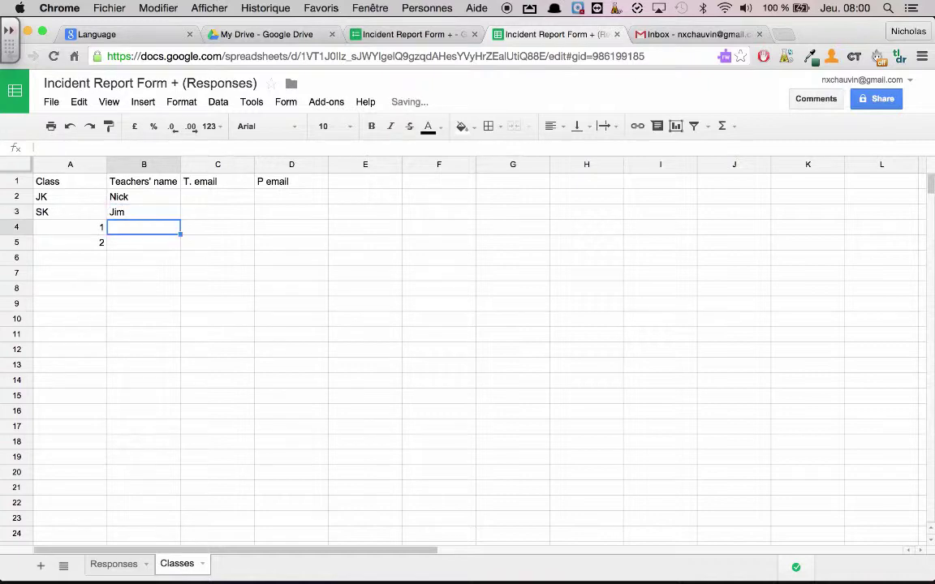
pyautogui.write('Bob')
pyautogui.press('Return')
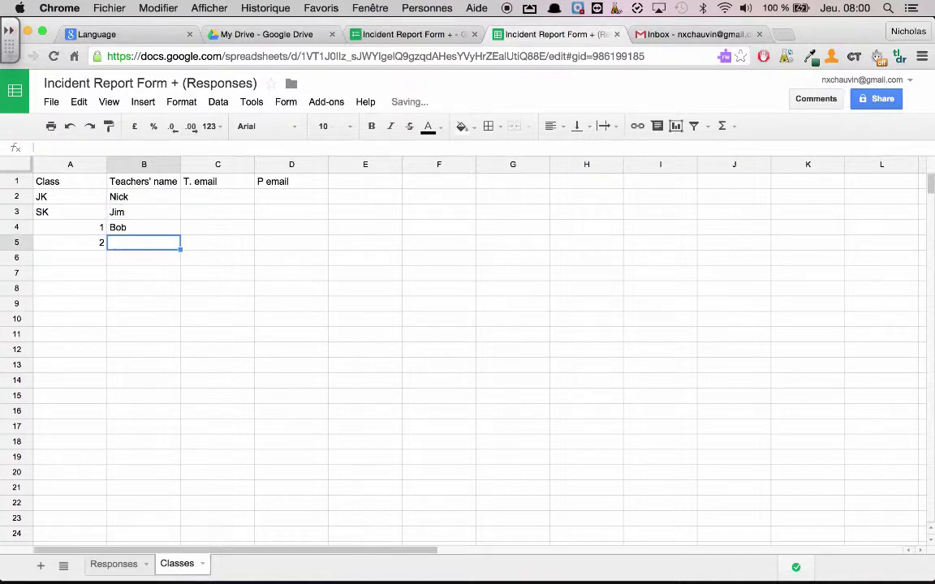
pyautogui.write('Jim')
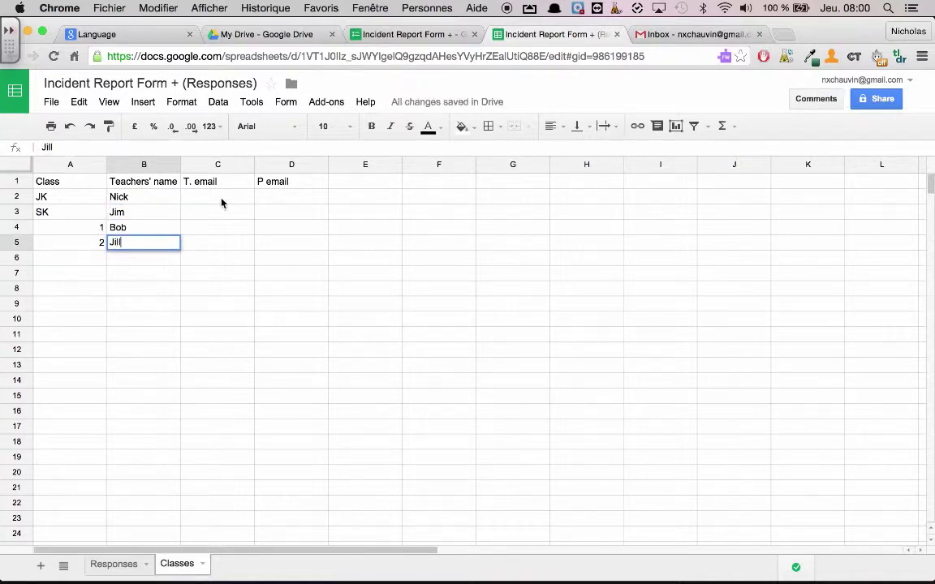
# - Enter a teacher email, fill it down all class rows, and copy it into P email
pyautogui.click(221, 200)
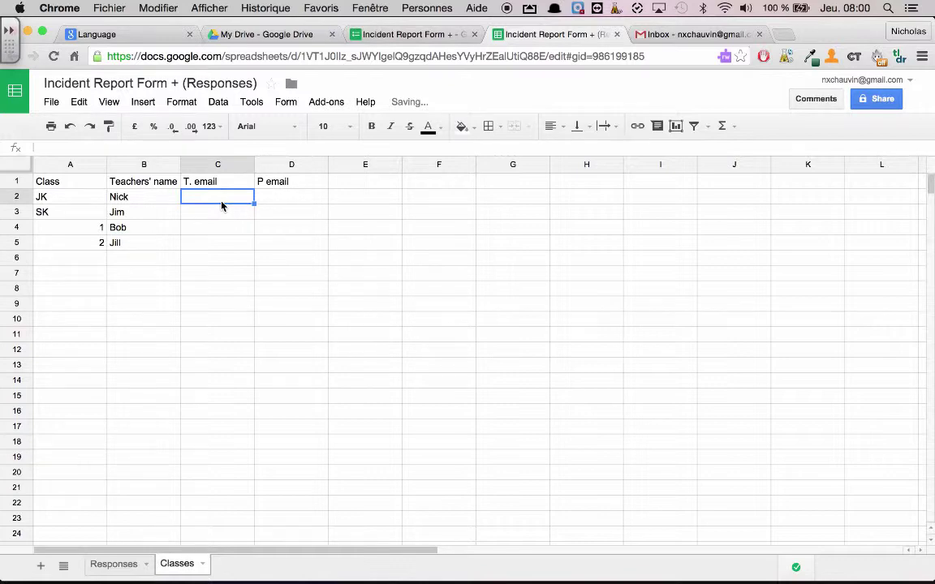
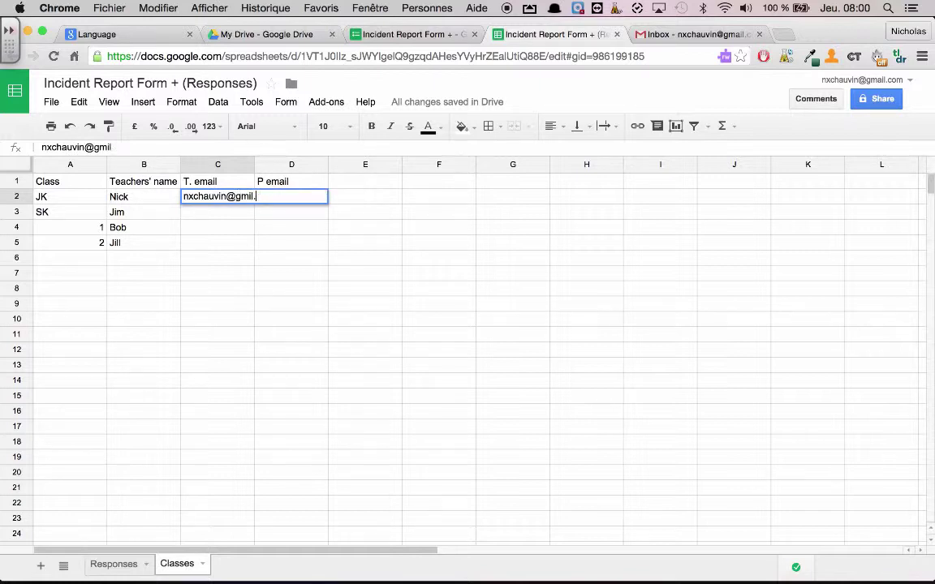
pyautogui.press('Return')
pyautogui.click(251, 201)
pyautogui.moveTo(254, 204); pyautogui.dragTo(252, 248)
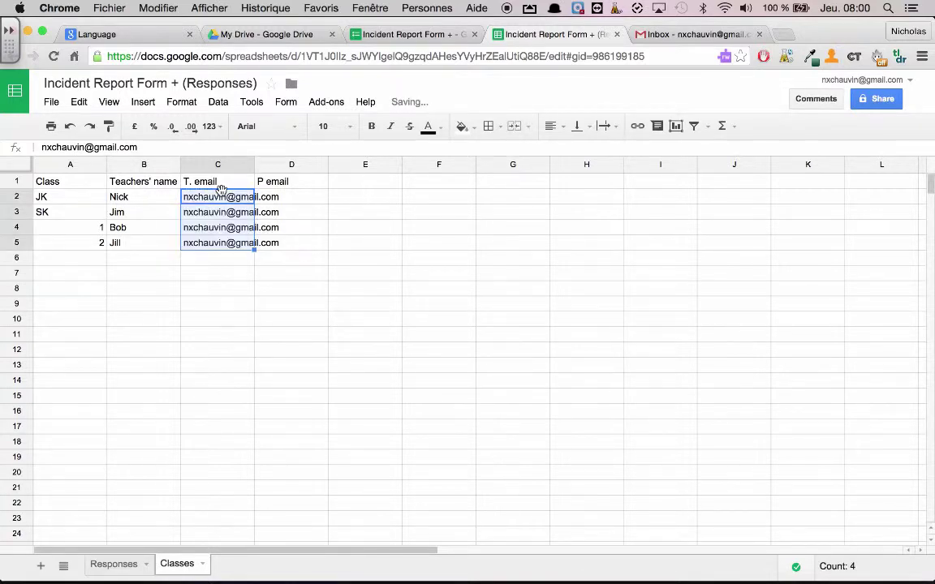
pyautogui.hotkey('ctrl', 'c')
pyautogui.click(298, 198)
pyautogui.hotkey('ctrl', 'v')
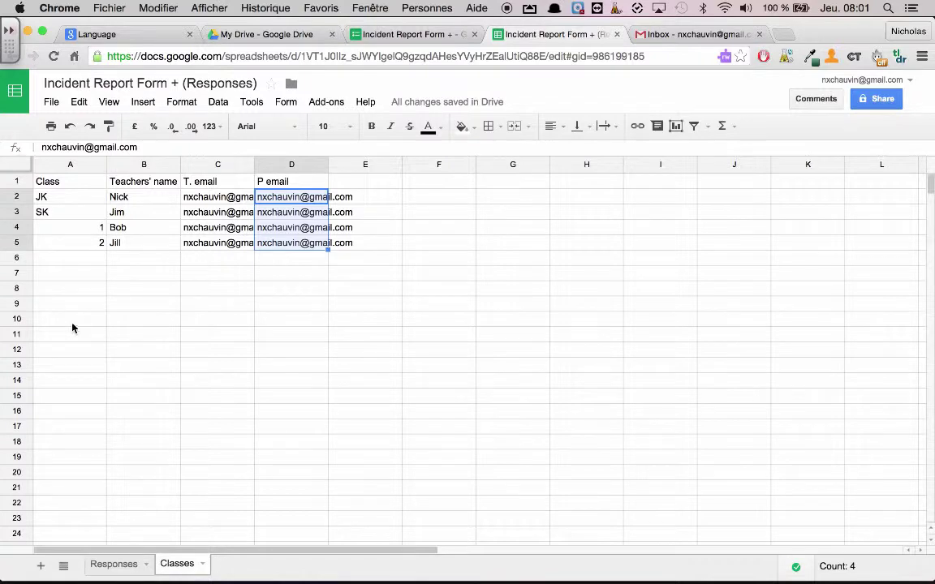
pyautogui.click(398, 36)
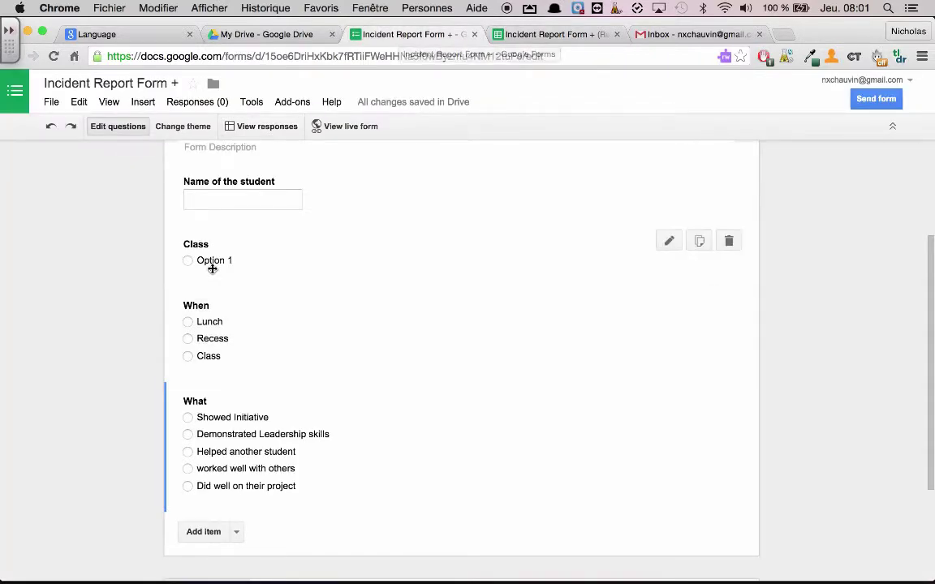
pyautogui.click(286, 106)
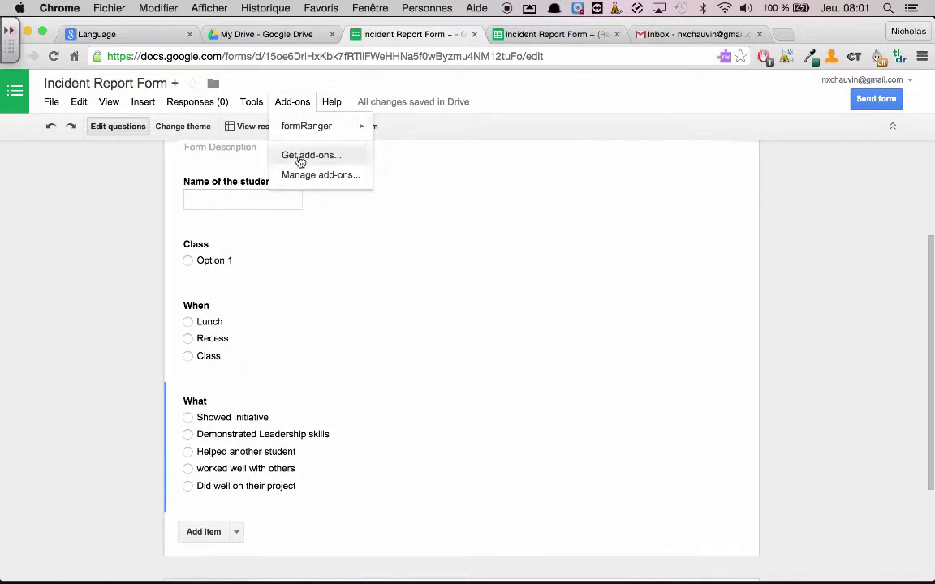
pyautogui.click(299, 159)
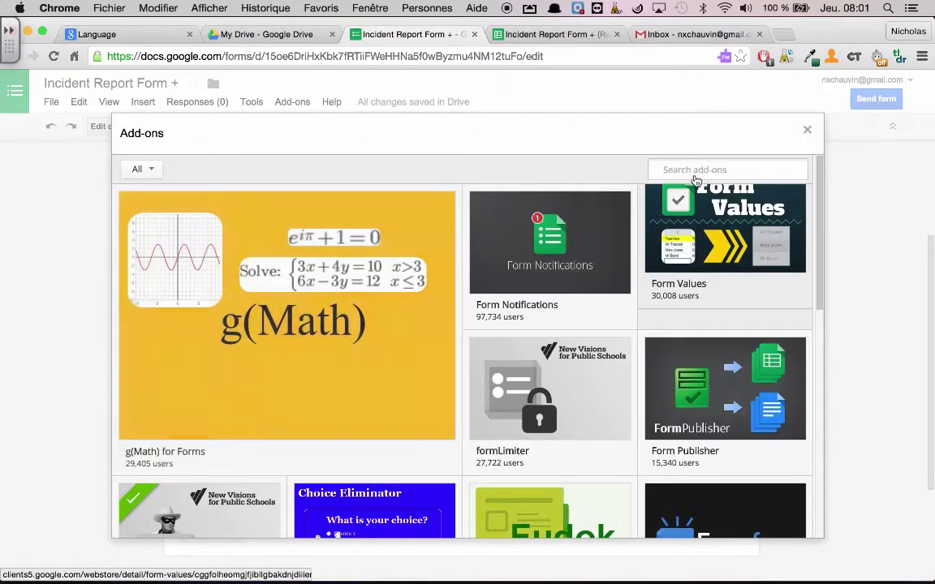
pyautogui.write('form')
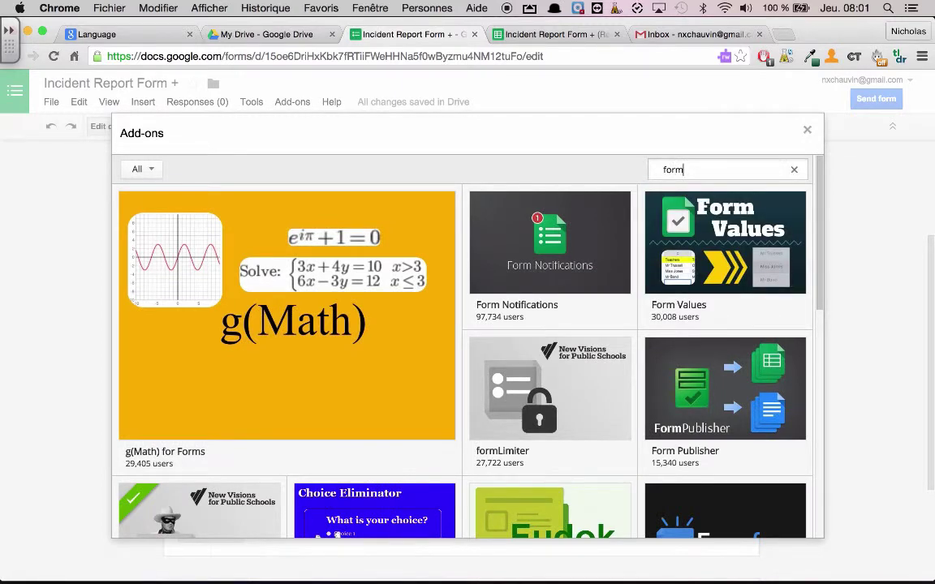
pyautogui.write('ranger')
pyautogui.press('Return')
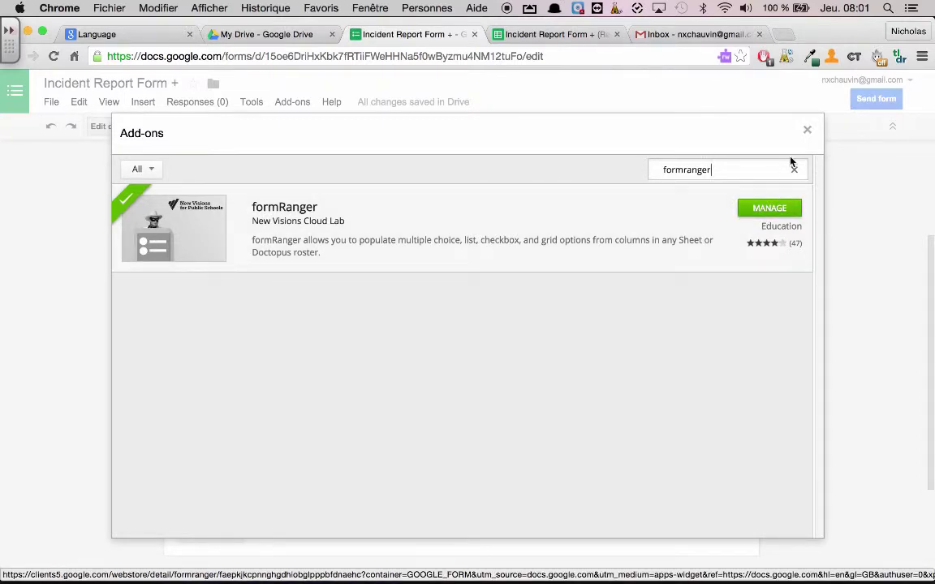
# - Close the add-on store and start formRanger from the Add-ons menu
pyautogui.click(808, 132)
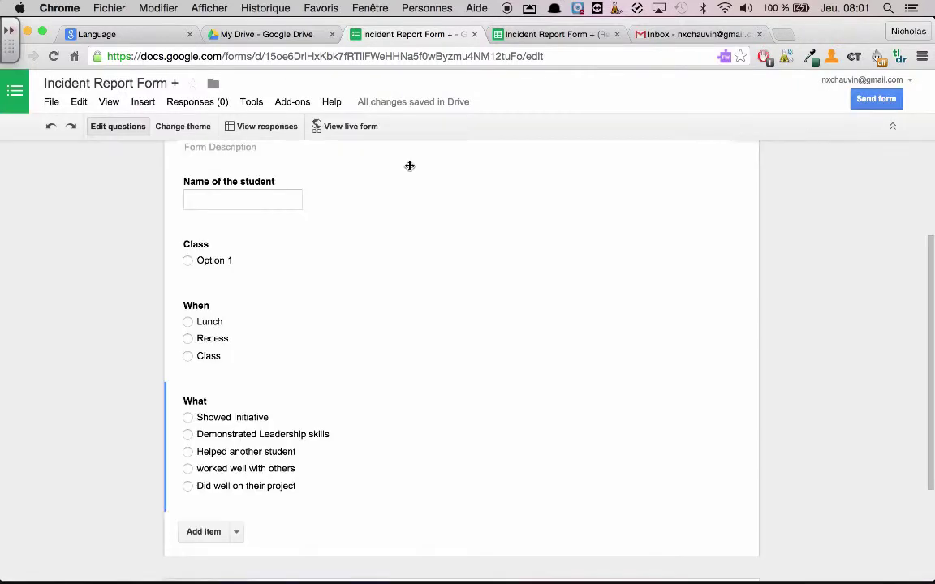
pyautogui.click(278, 104)
pyautogui.moveTo(289, 128)
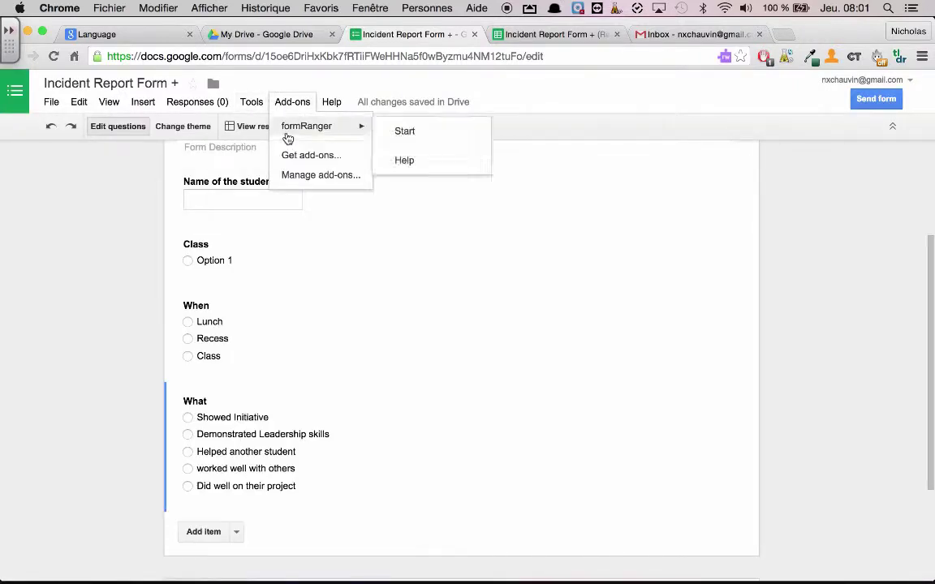
pyautogui.click(414, 132)
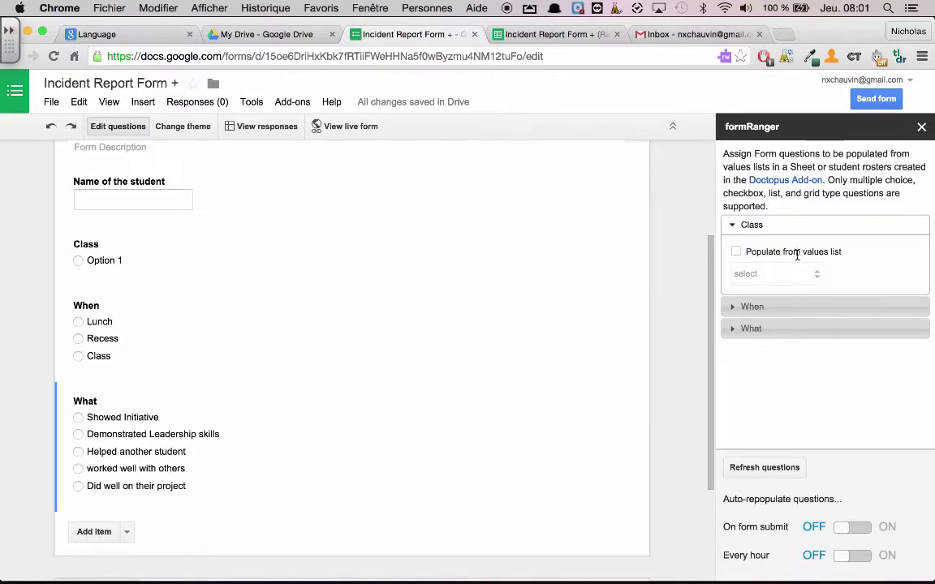
# - Set the Class question to populate from a new values list
pyautogui.click(737, 253)
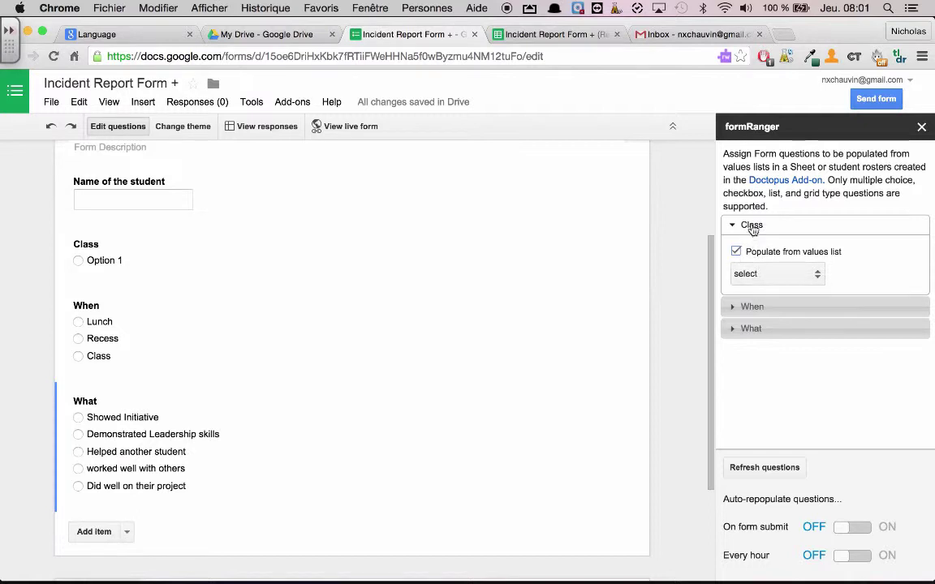
pyautogui.click(800, 273)
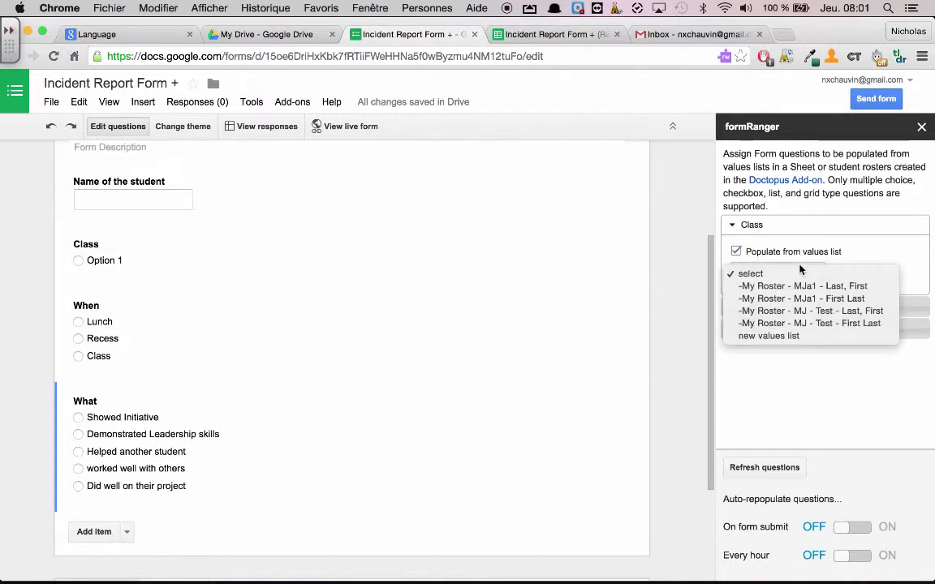
pyautogui.click(791, 335)
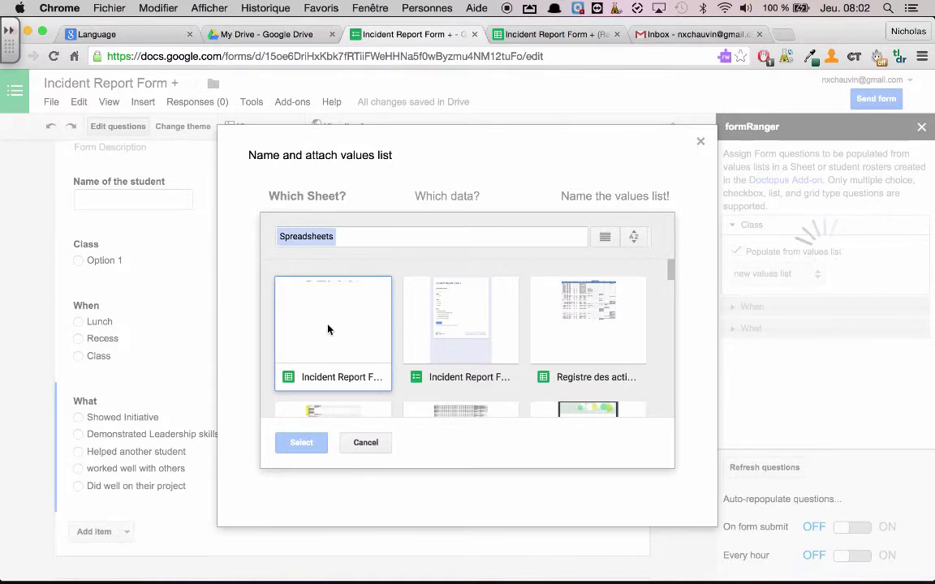
# - Source the values list from the Classes sheet of the Incident Report Form + (Responses) spreadsheet
pyautogui.click(328, 329)
pyautogui.click(299, 449)
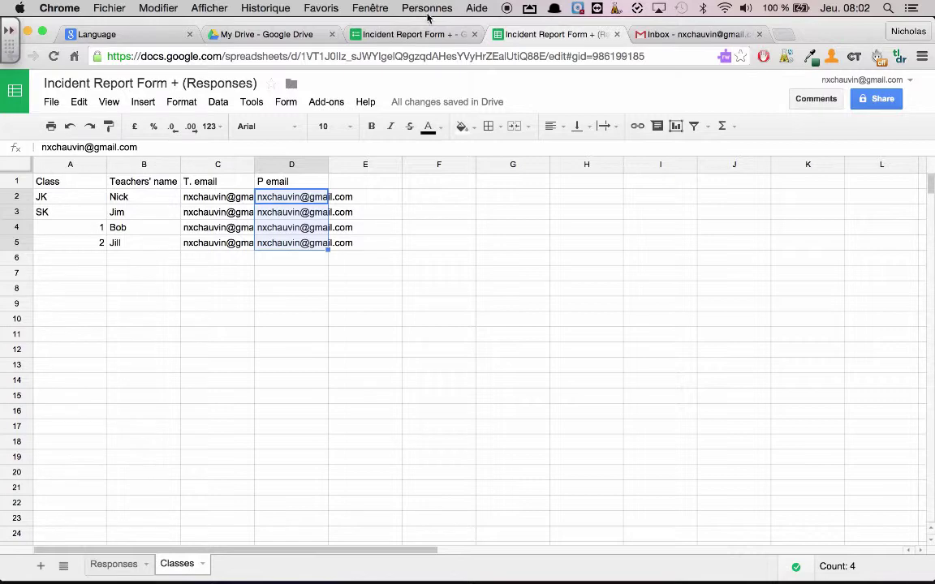
pyautogui.click(414, 35)
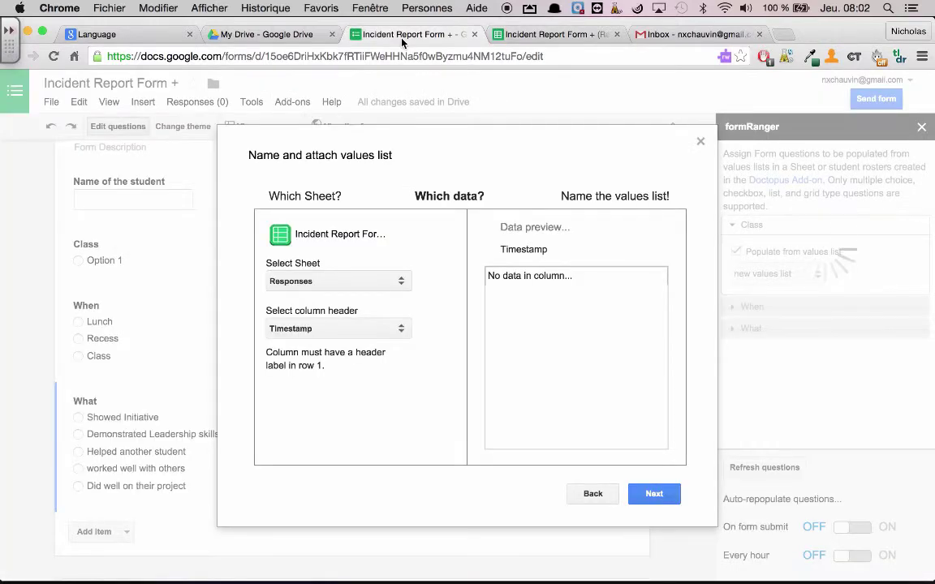
pyautogui.click(308, 281)
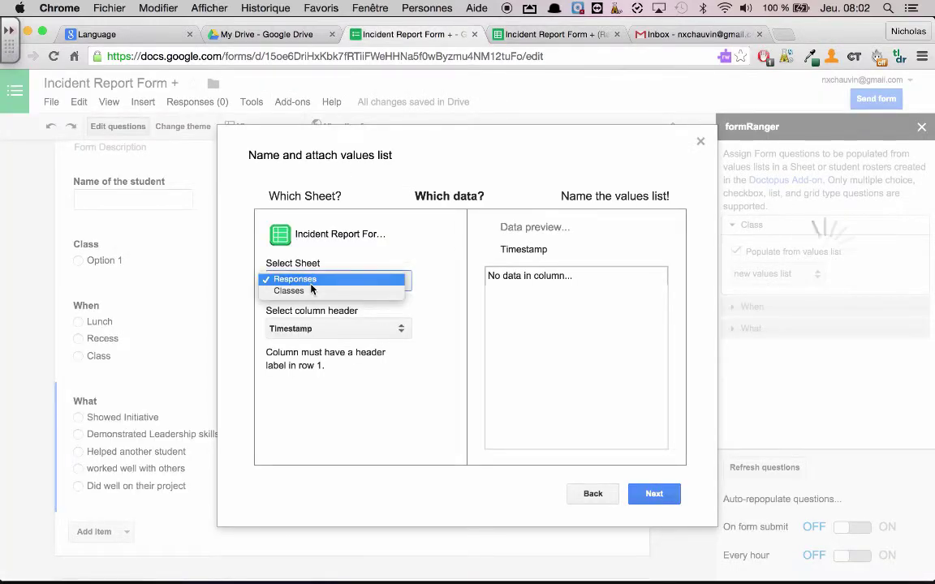
pyautogui.click(306, 291)
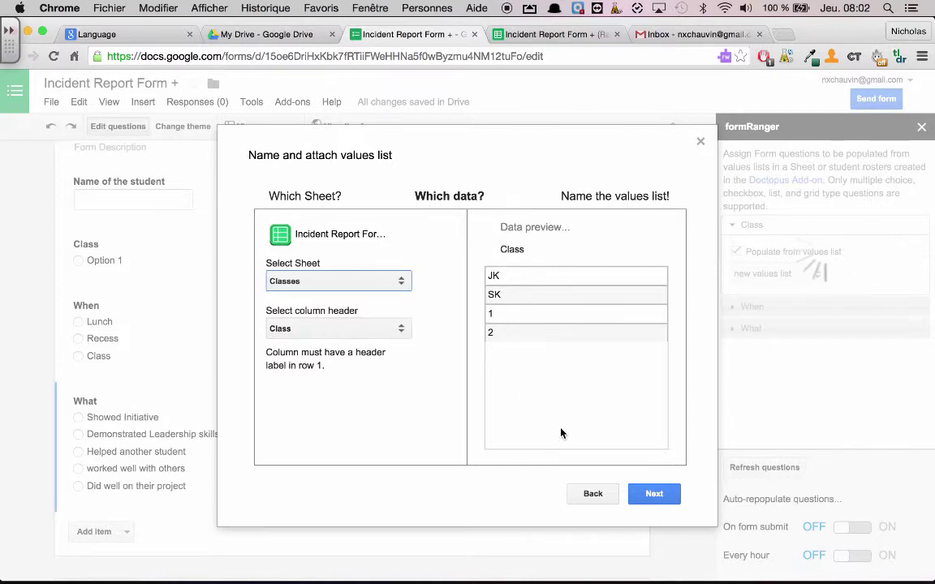
pyautogui.click(652, 496)
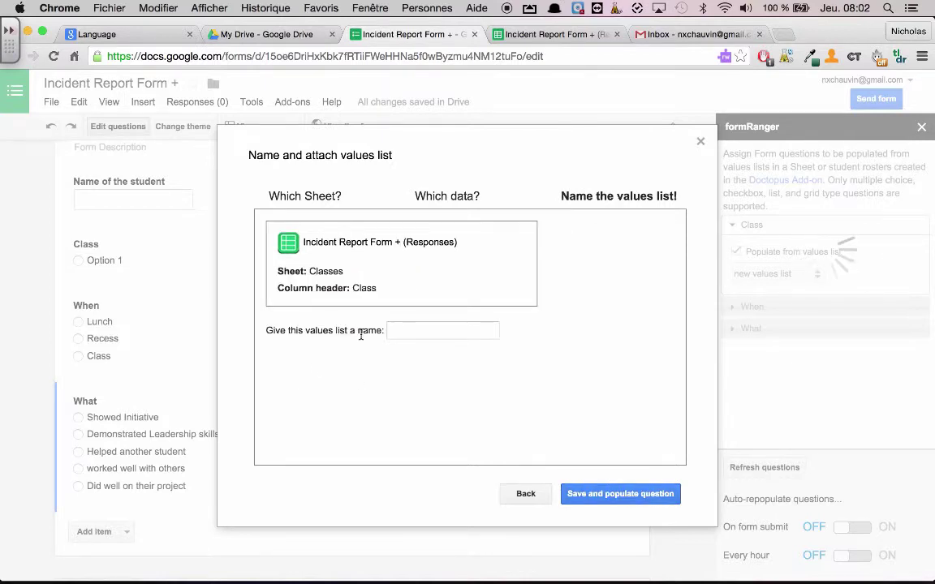
# - Name the values list 'Class', then save it and populate the question
pyautogui.click(405, 330)
pyautogui.write('Class')
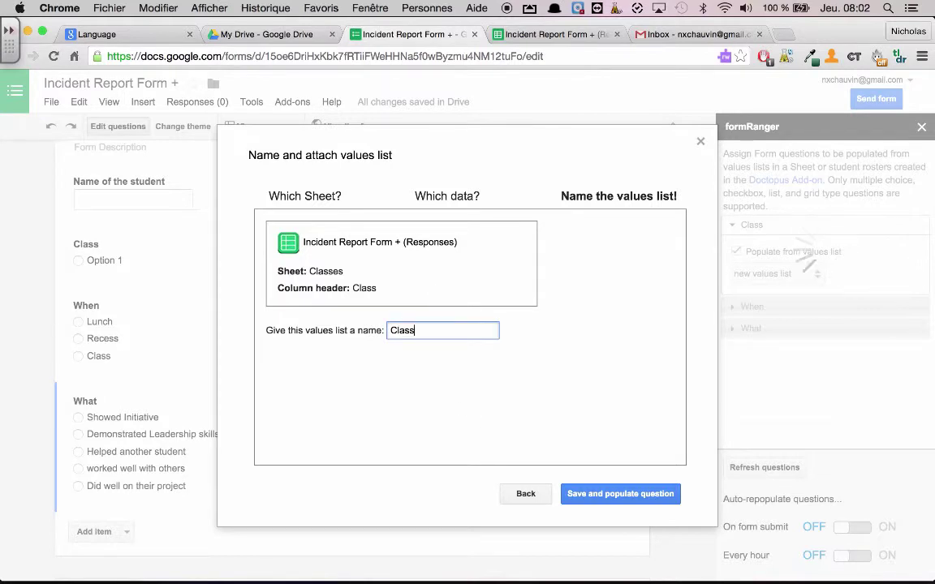
pyautogui.click(579, 497)
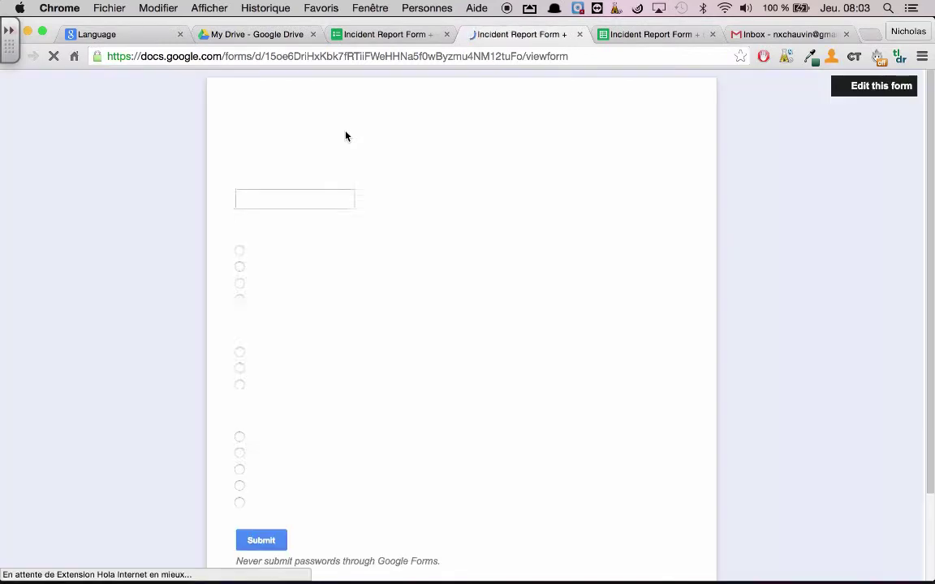
# - Submit a test response: name TEST 1, class JK, Lunch, Helped another student
pyautogui.click(301, 197)
pyautogui.write('T')
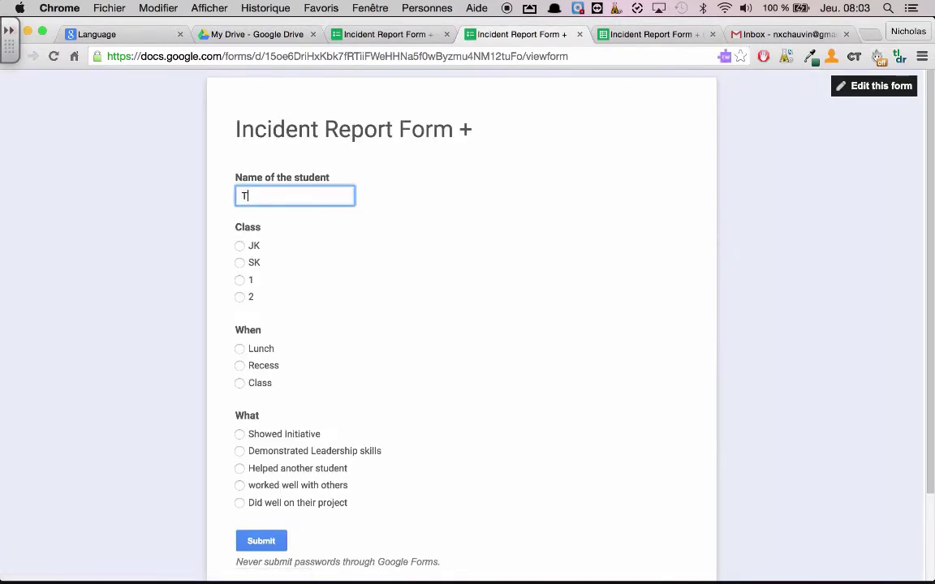
pyautogui.write('EST 1')
pyautogui.click(239, 246)
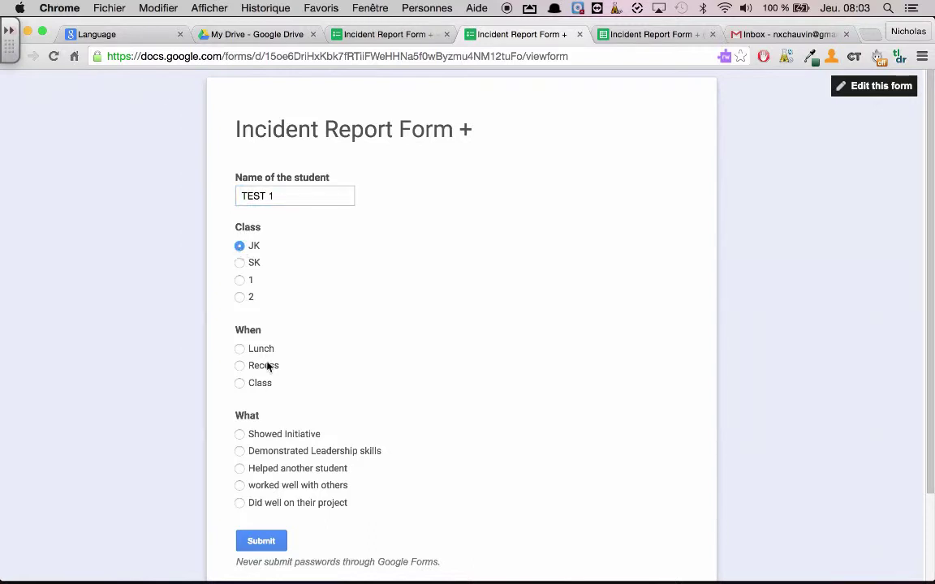
pyautogui.scroll(-2, 259, 385)
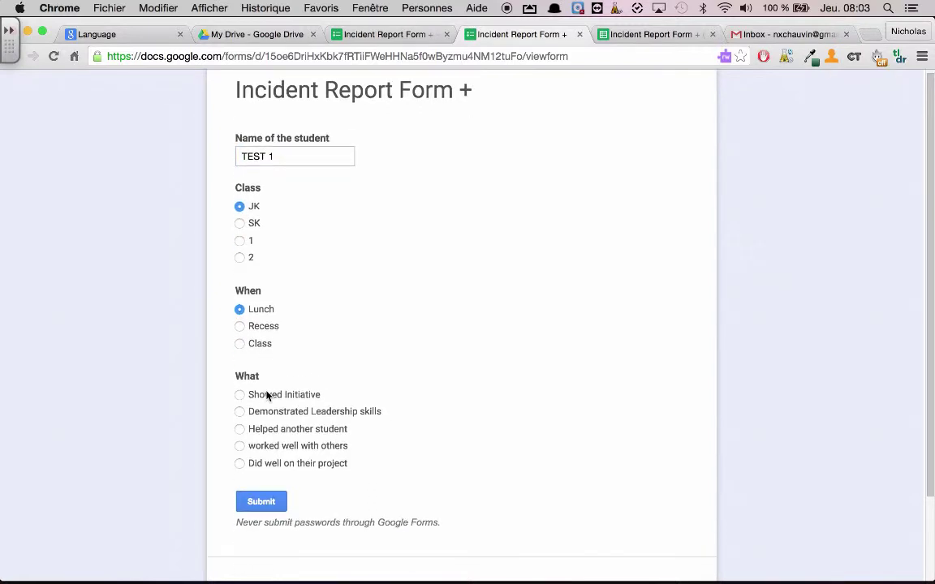
pyautogui.click(241, 401)
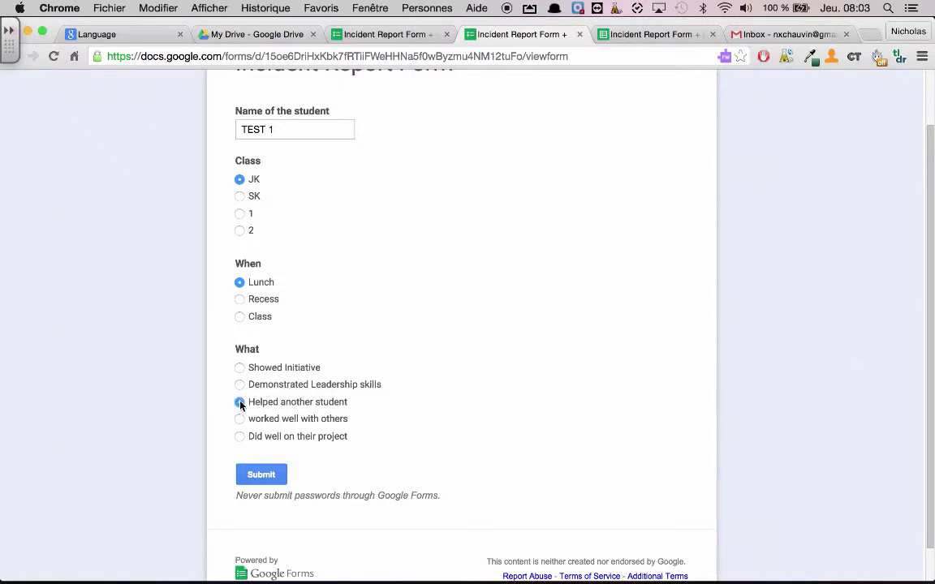
pyautogui.click(263, 476)
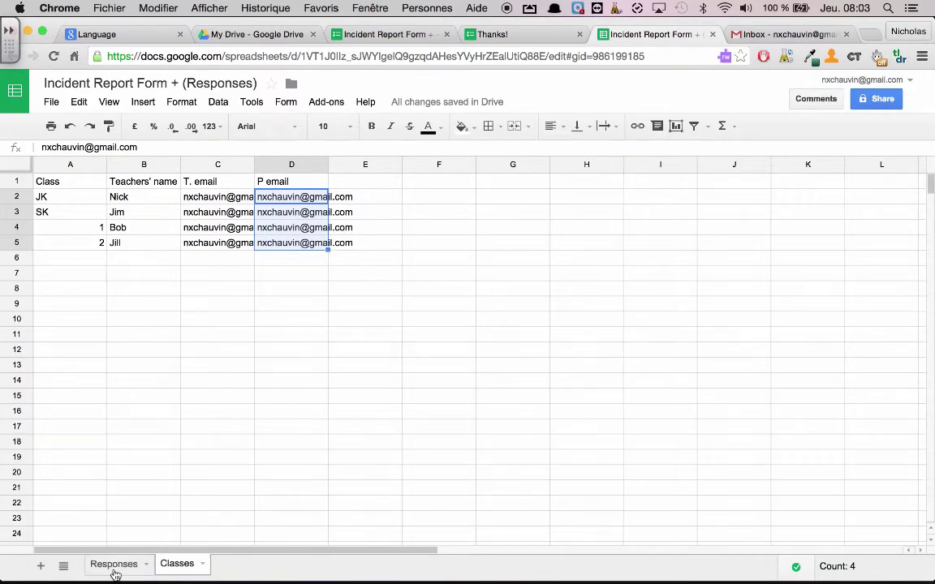
# - Switch to the Responses sheet to view the TEST 1 submission in row 2
pyautogui.click(114, 564)
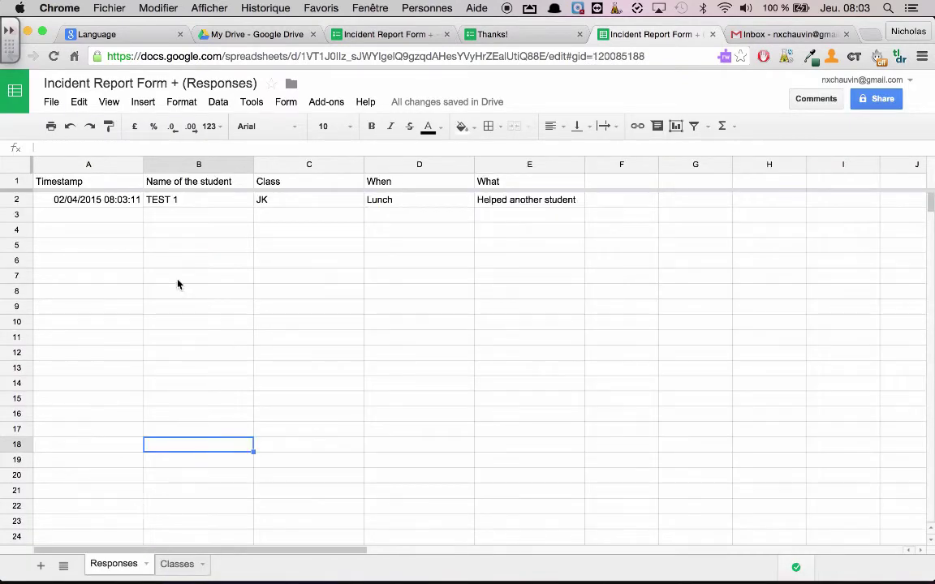